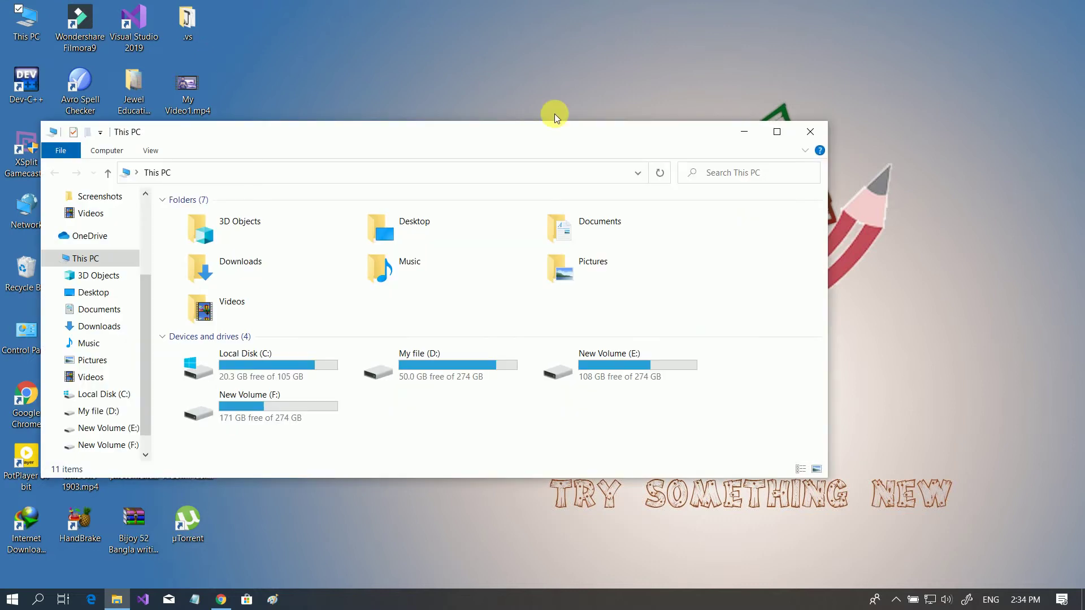
Look over the folders on the My file (D:) drive, close the window and refresh the desktop
left_click(777, 133)
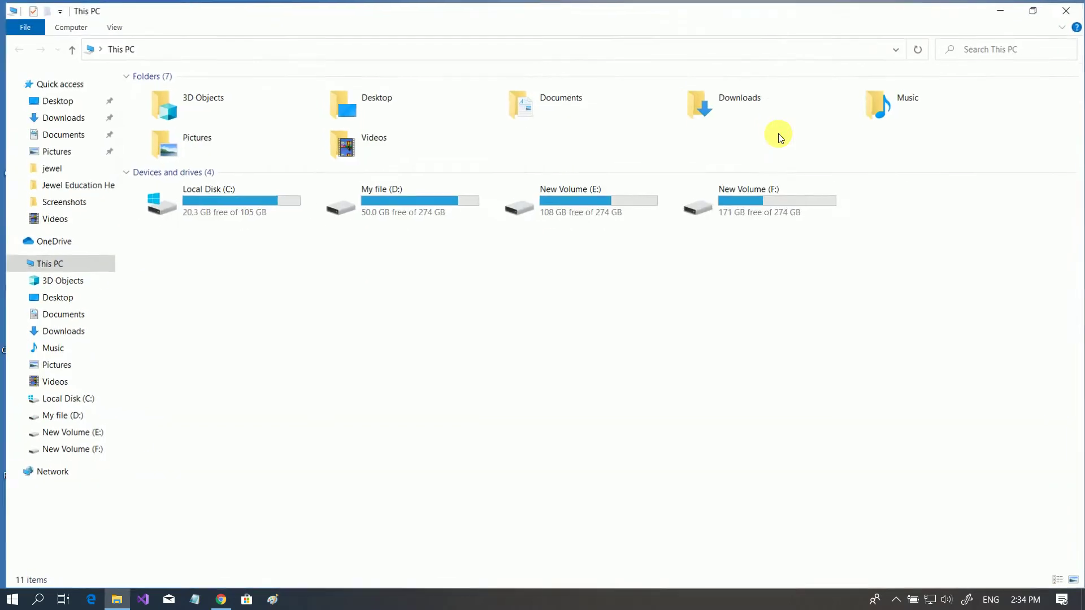
double_click(456, 208)
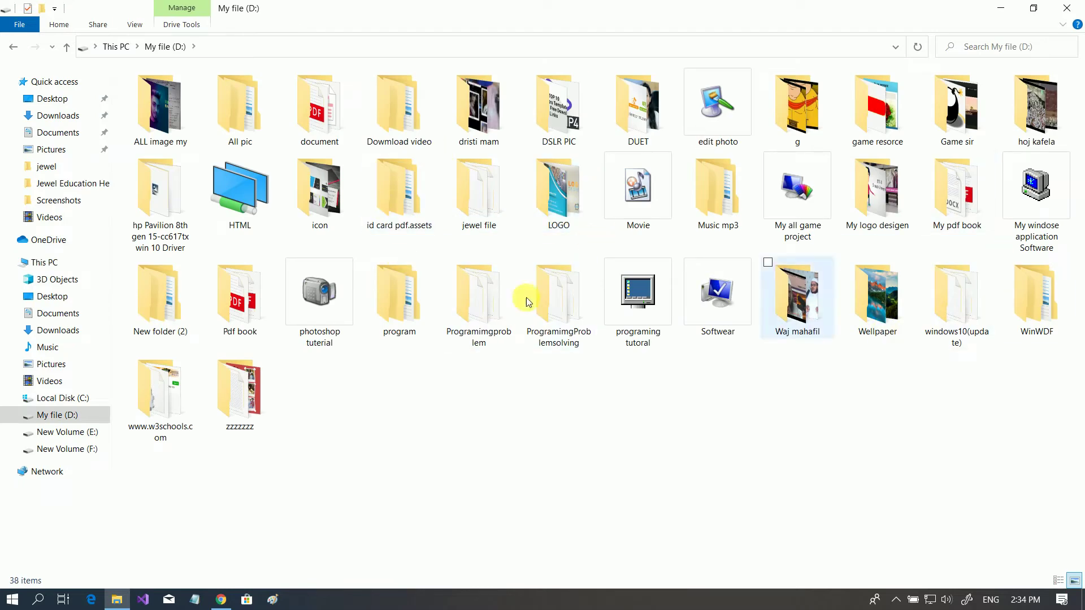
right_click(806, 121)
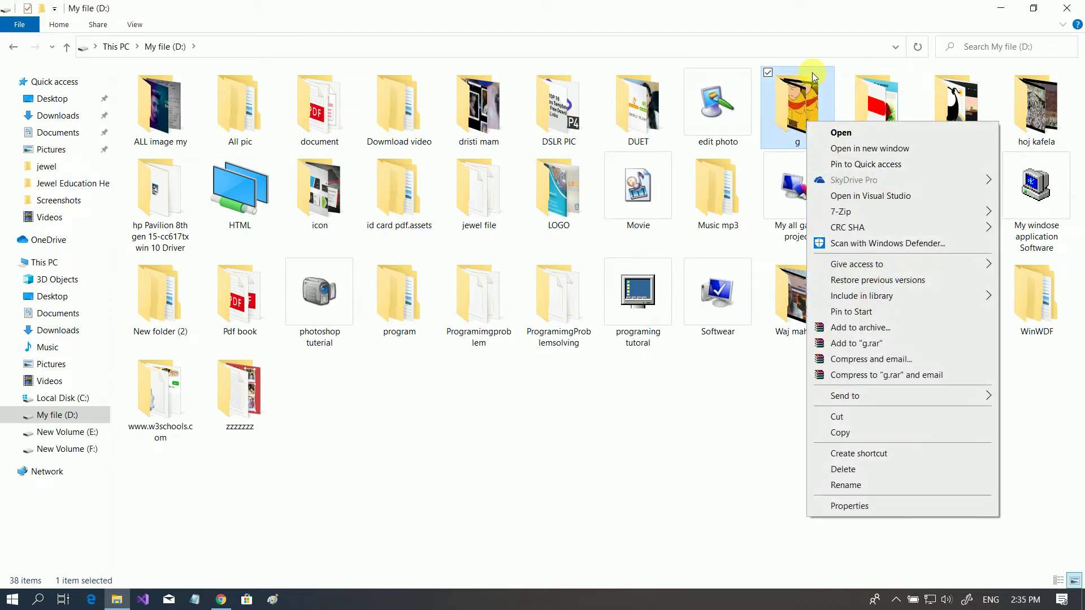
left_click(778, 7)
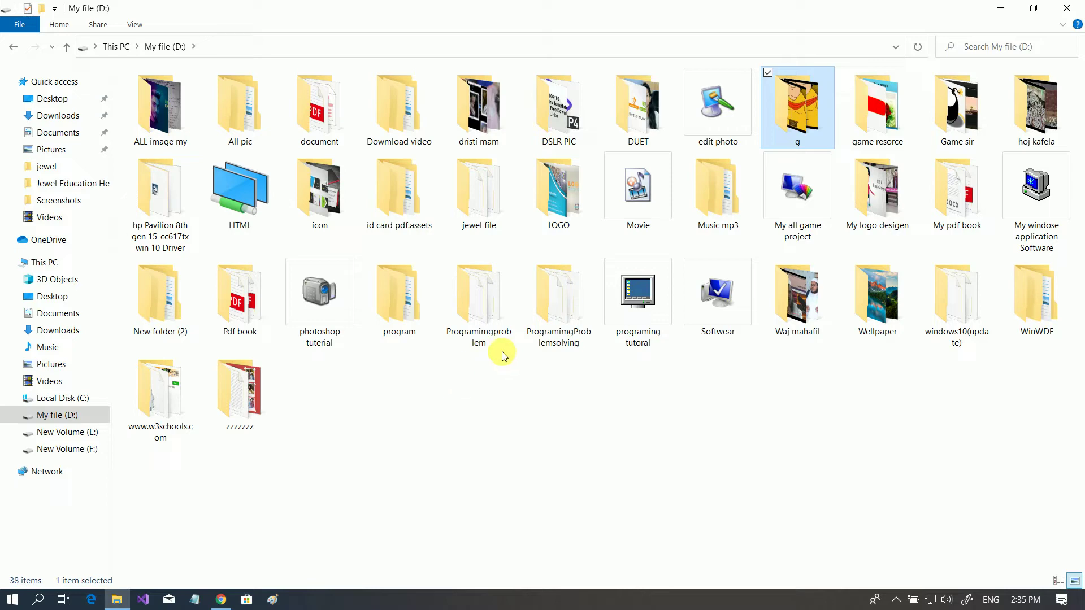
left_click(1066, 8)
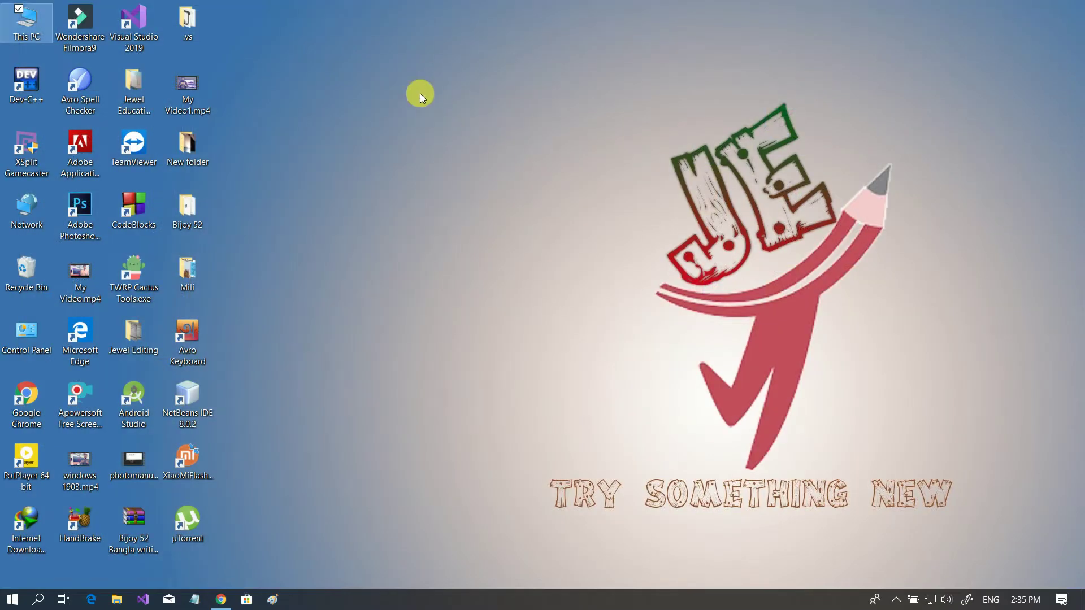
right_click(419, 93)
left_click(465, 135)
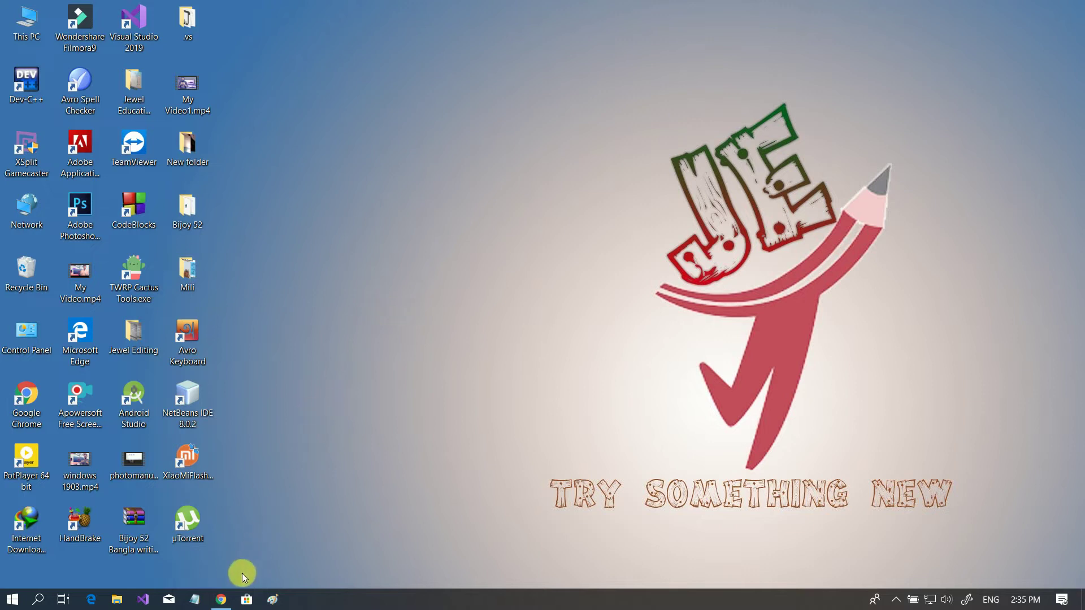
Switch to Chrome and search Google for "ranbow folder"
left_click(221, 600)
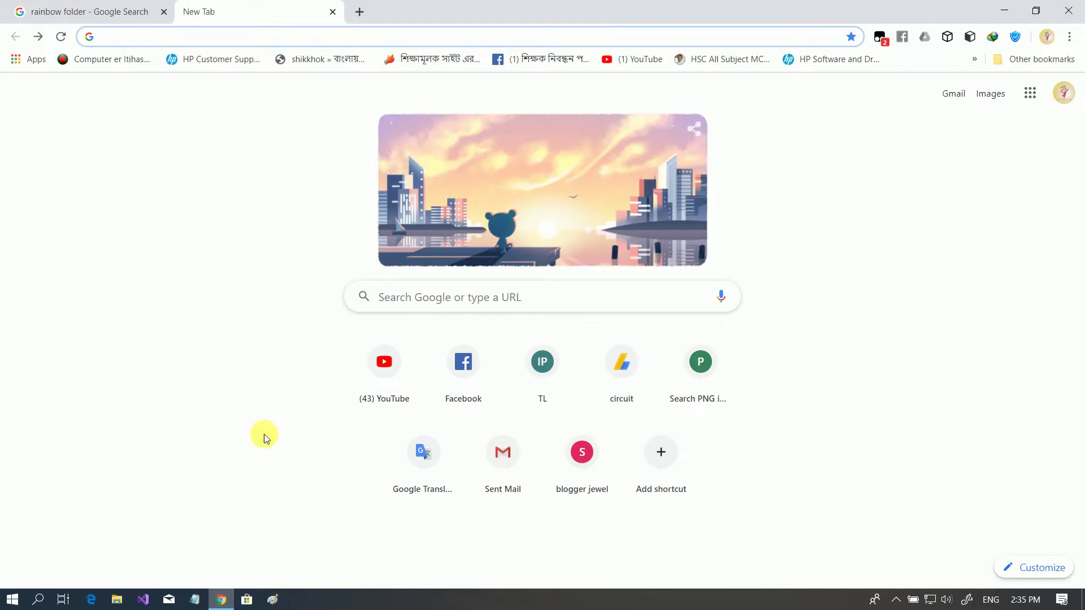
type("ranbow folder")
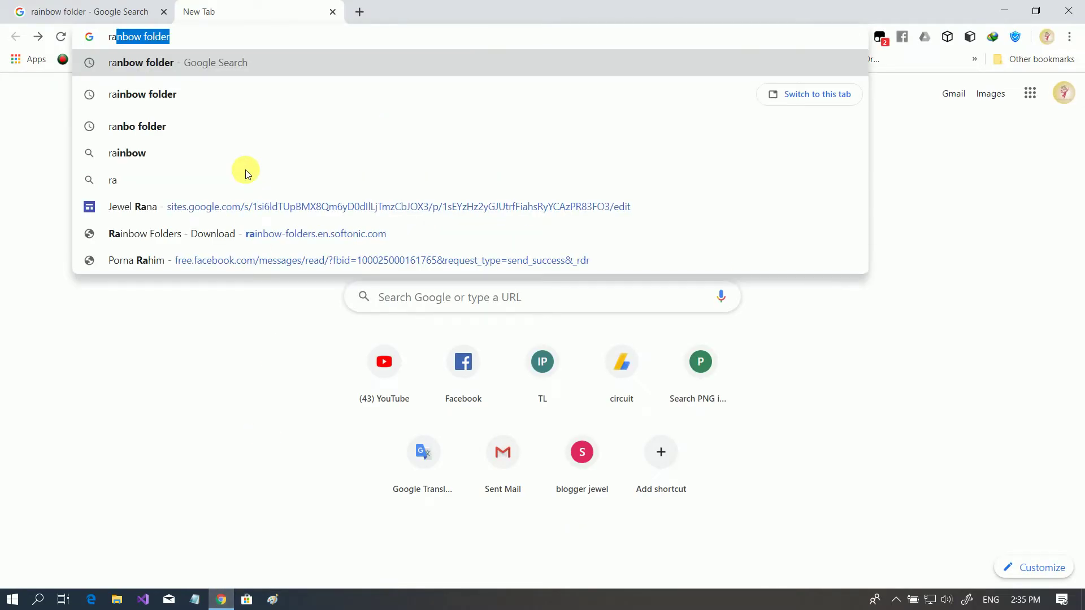
key("Down")
key("Return")
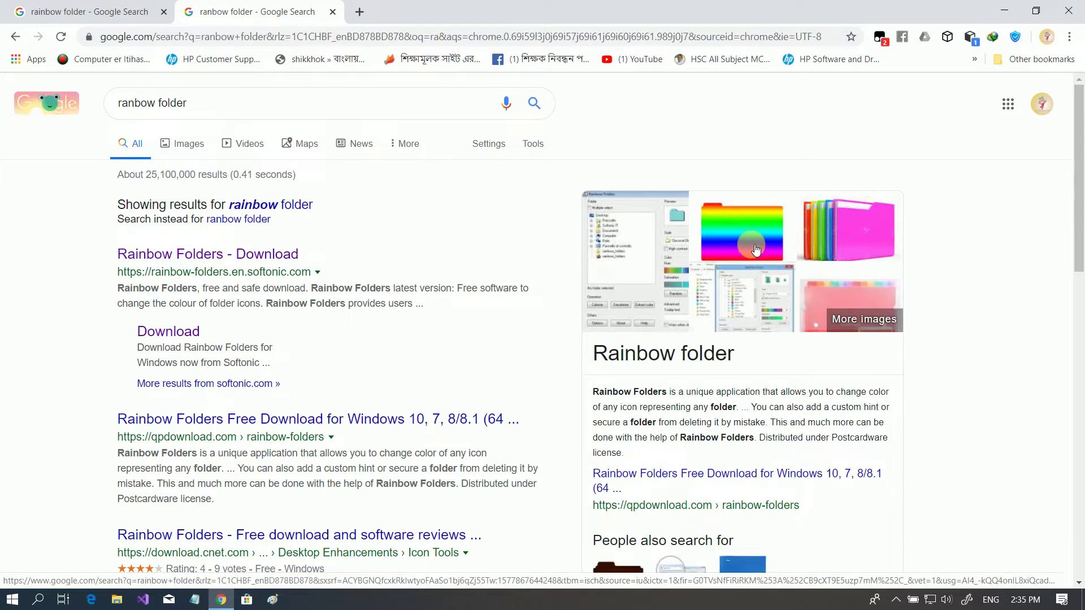
Open the Softonic "Rainbow Folders - Download" search result in a new tab and switch to it
right_click(242, 252)
left_click(319, 259)
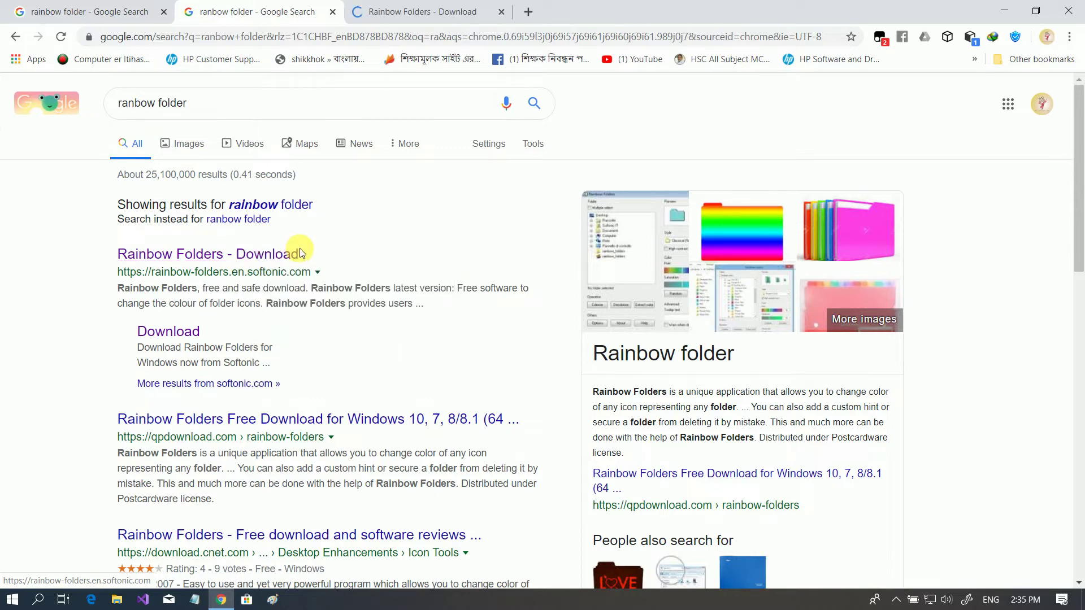
left_click(396, 11)
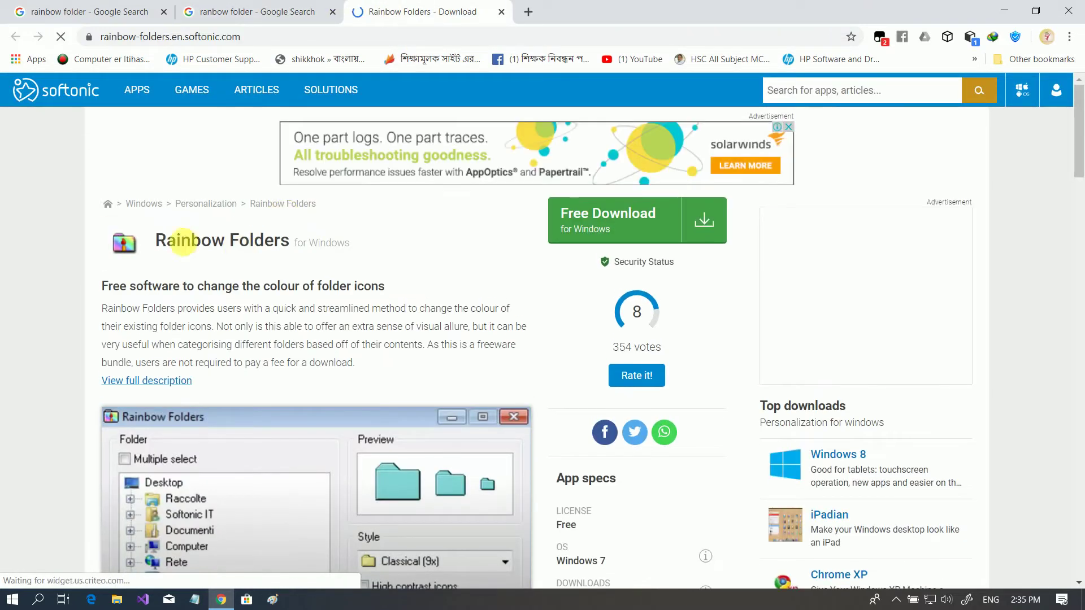
Start the free Rainbow Folders download for Windows, choosing to show the download complete dialog or resume the existing file
left_click(588, 221)
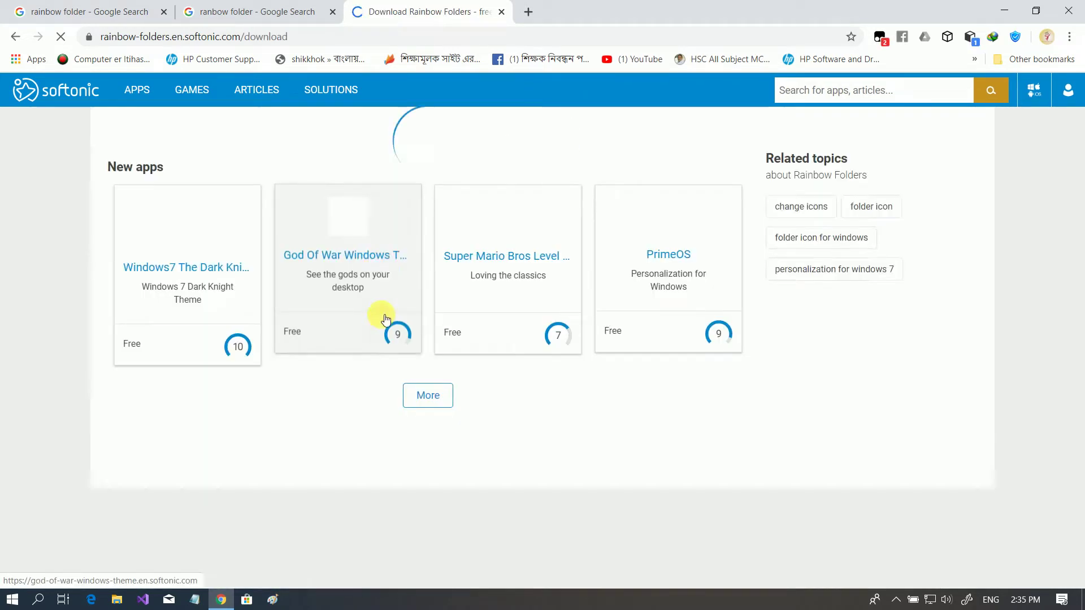
scroll(328, 349, "down", 4)
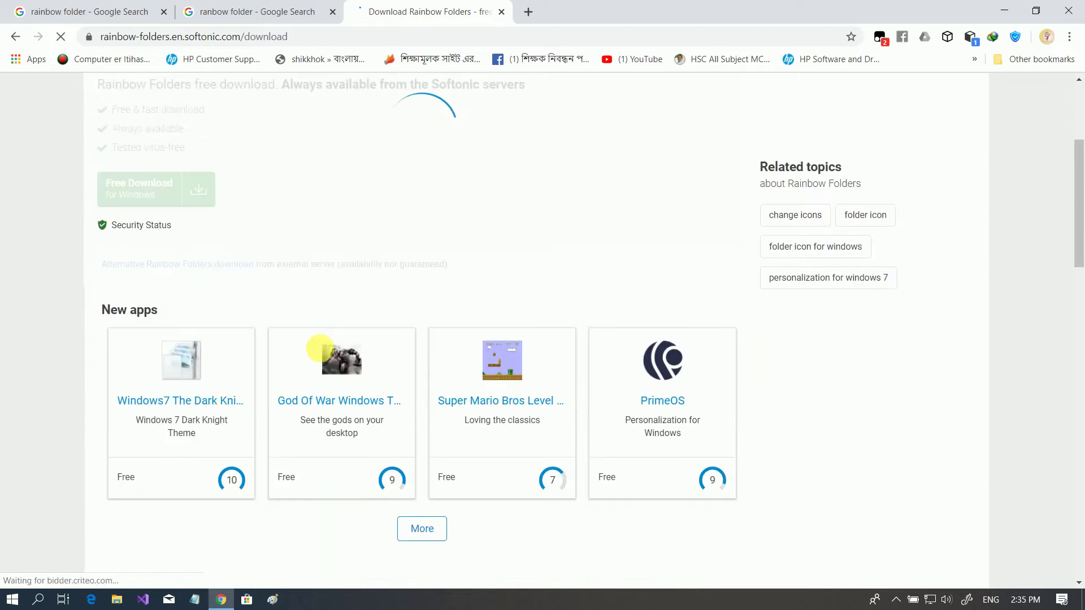
scroll(300, 331, "up", 5)
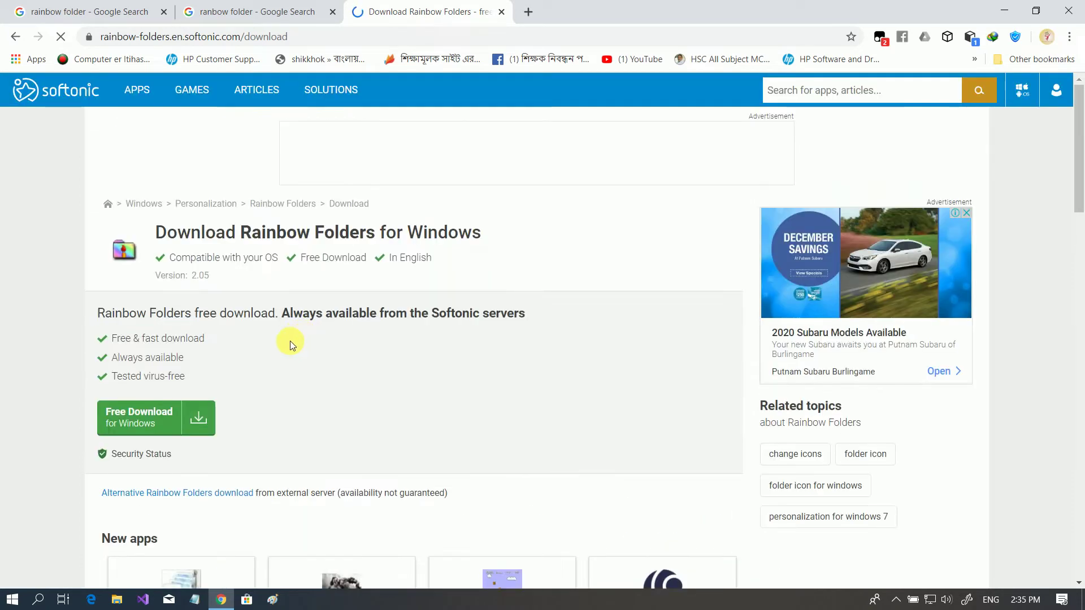
left_click(169, 424)
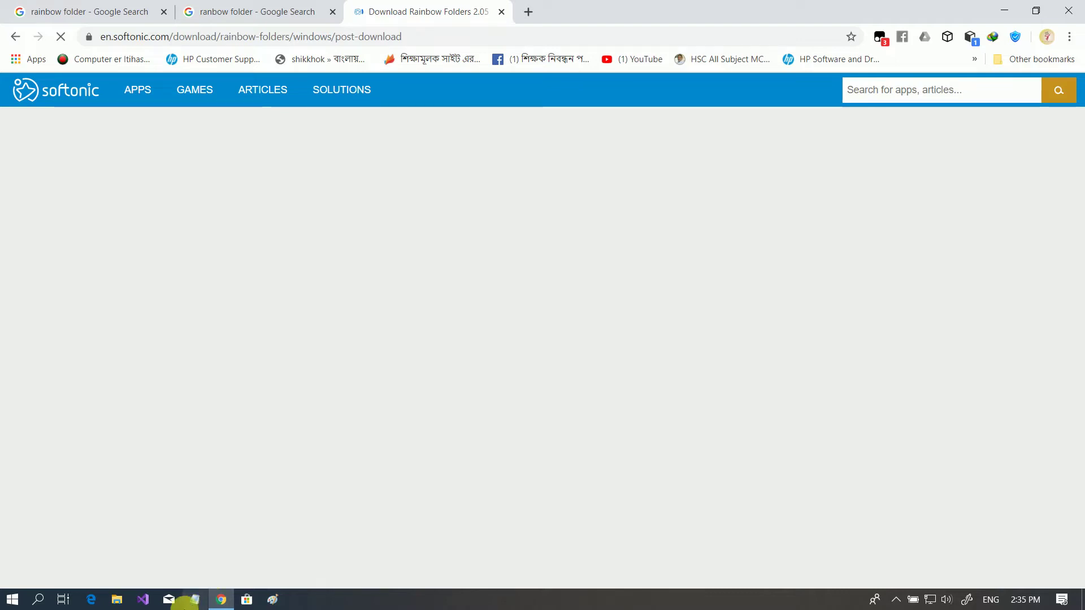
mouse_move(222, 601)
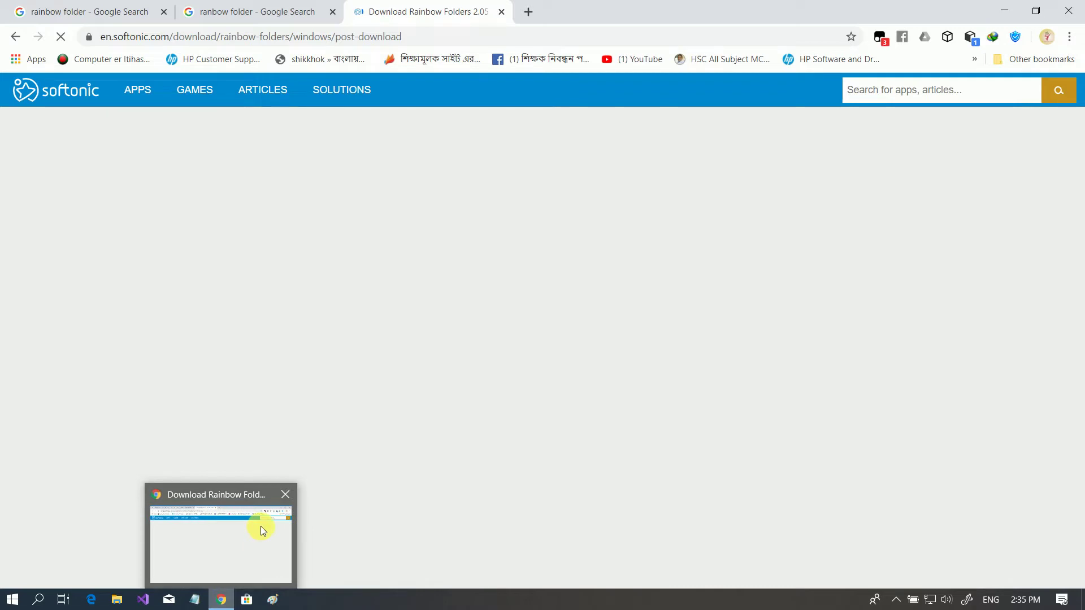
left_click(260, 527)
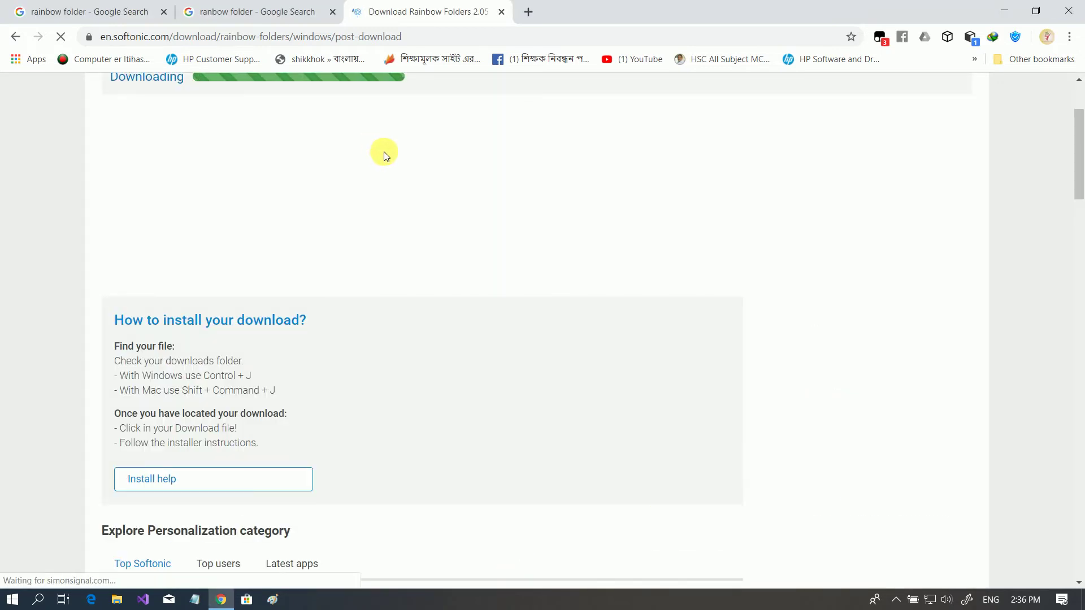
scroll(270, 215, "up", 2)
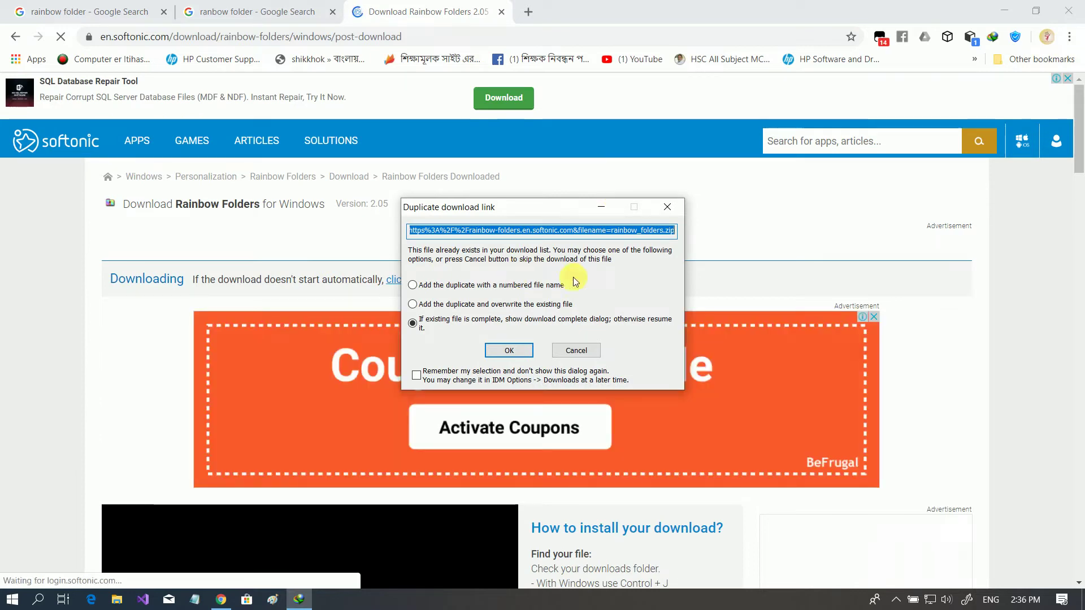
left_click(520, 354)
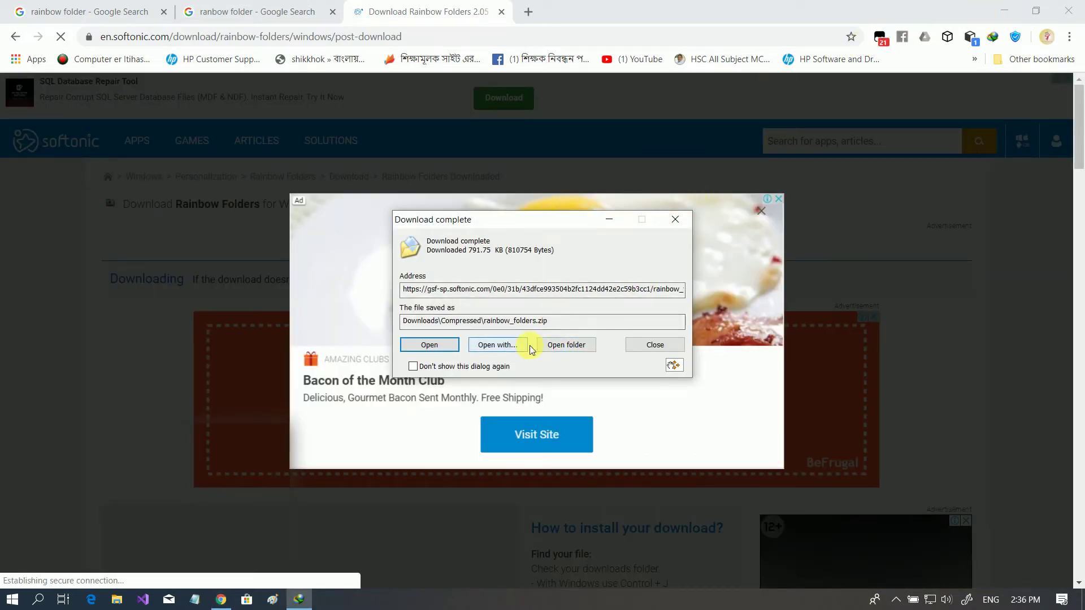
Open the Compressed download folder in File Explorer and extract rainbow_folders.zip into that same folder
left_click(557, 344)
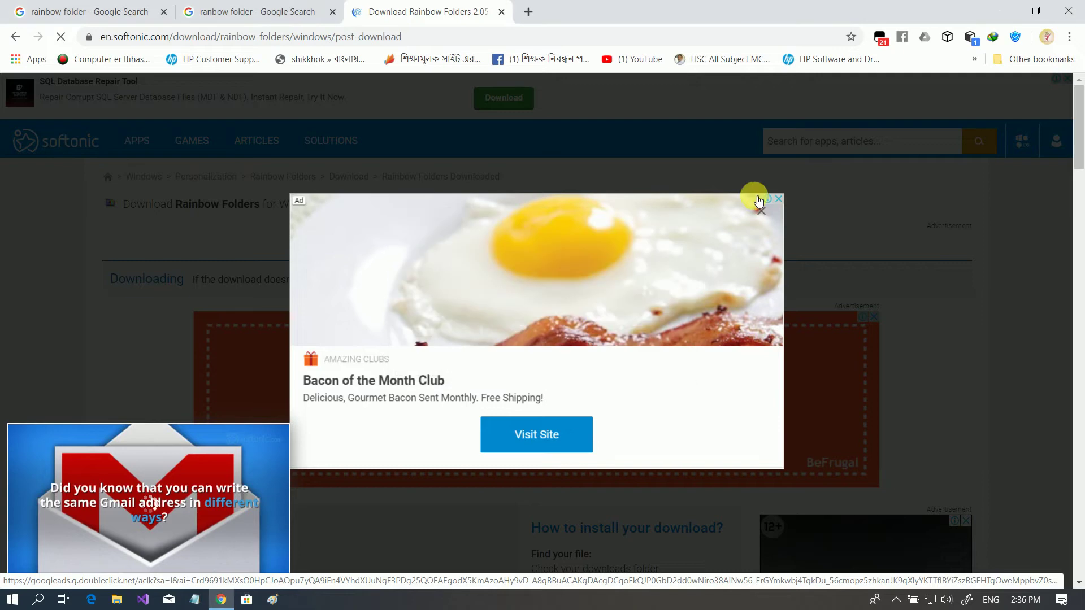
left_click(993, 9)
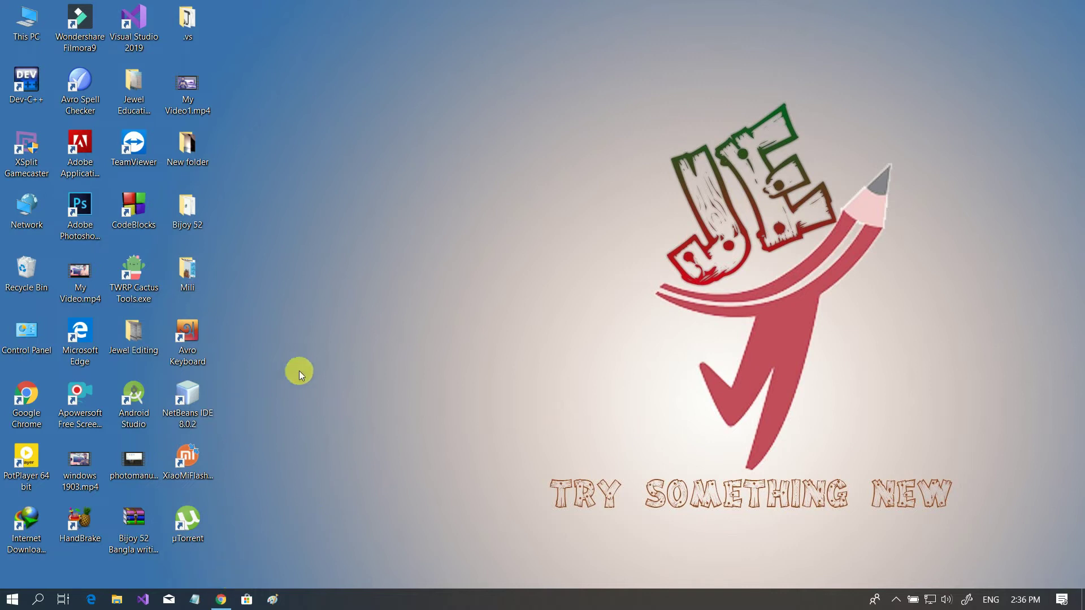
double_click(33, 27)
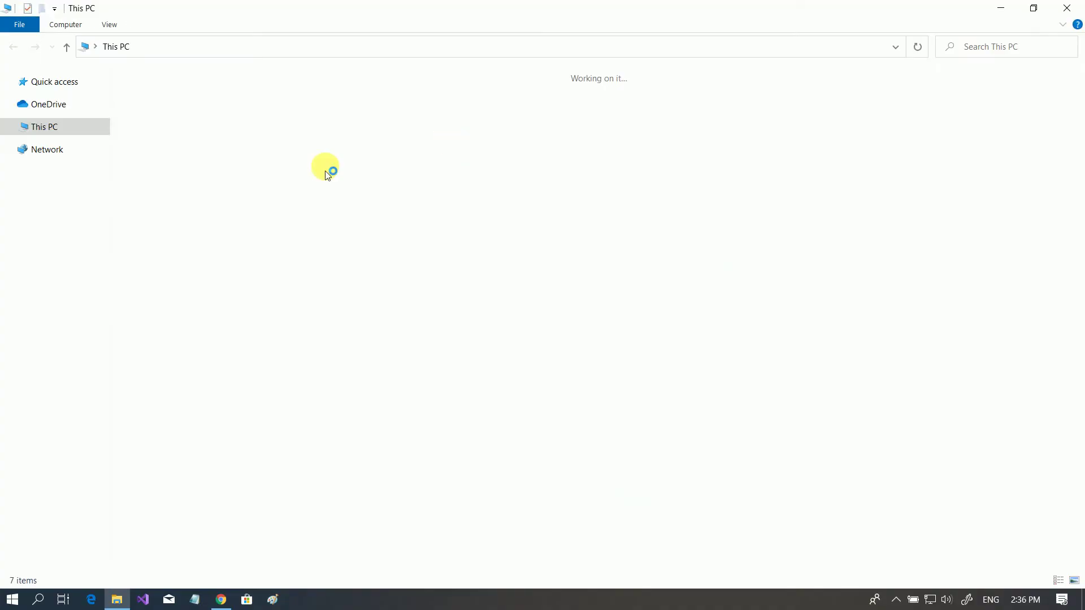
left_click(753, 100)
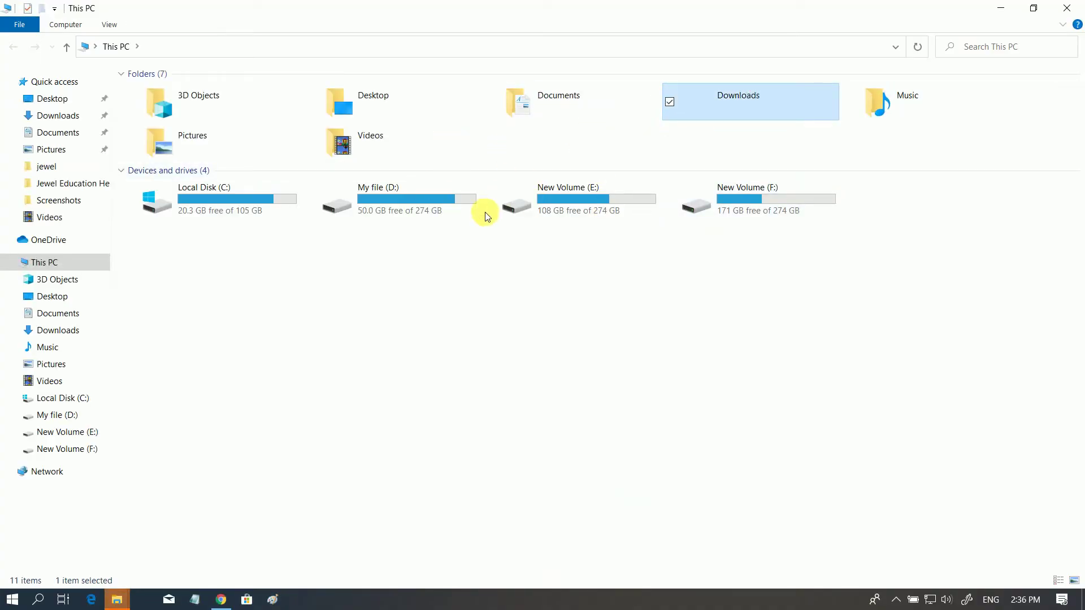
key("Return")
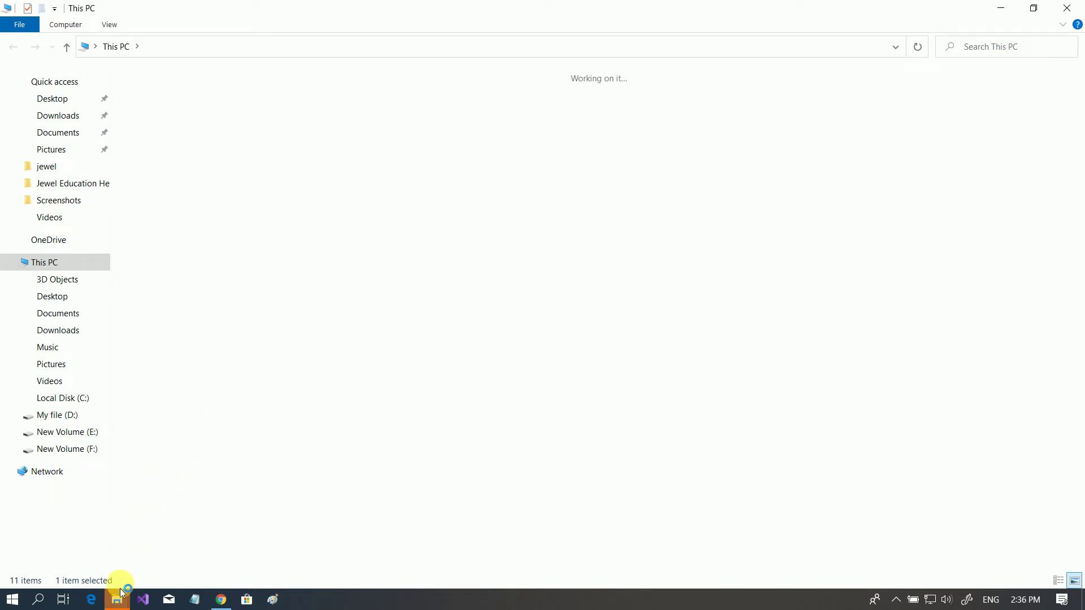
mouse_move(117, 602)
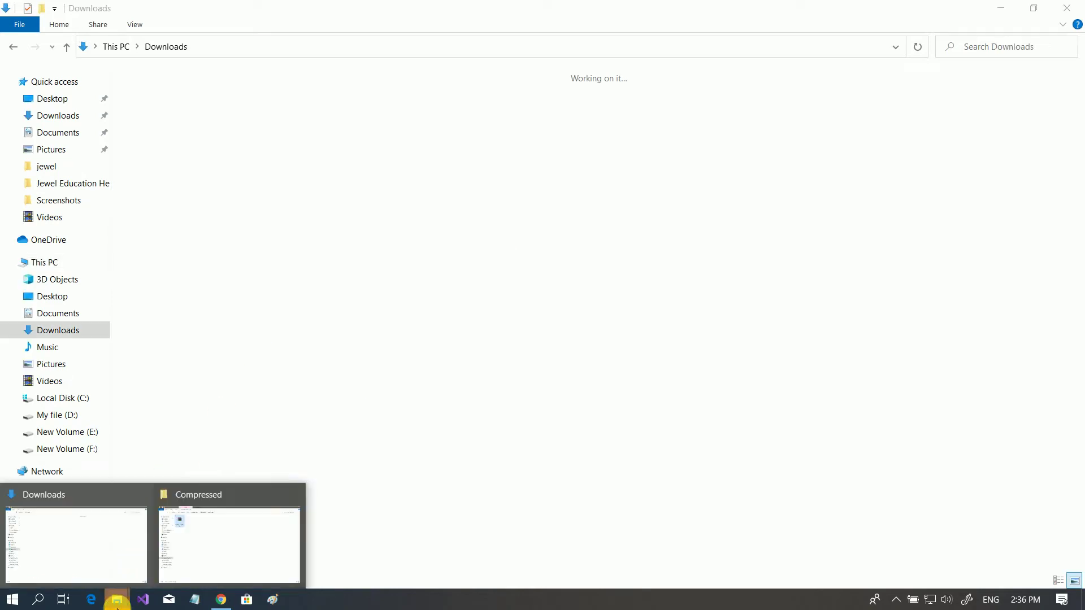
left_click(208, 528)
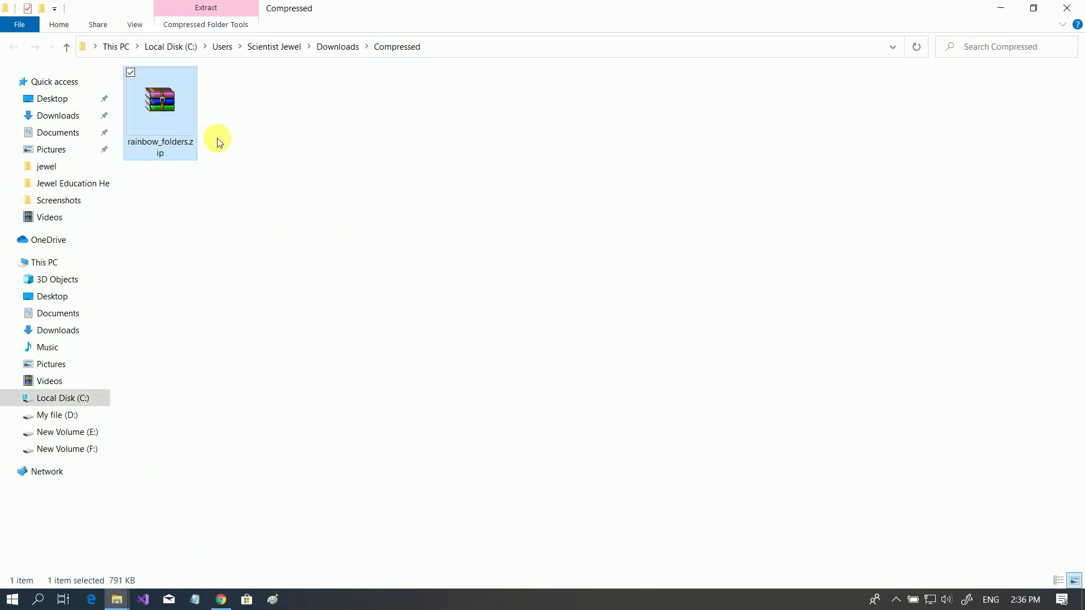
double_click(170, 106)
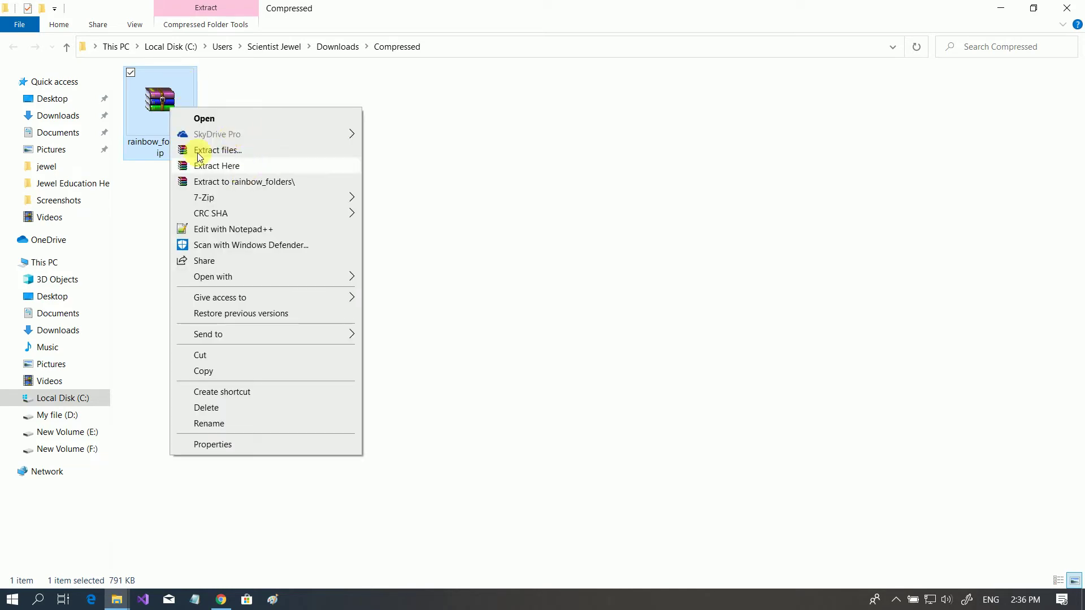
left_click(232, 166)
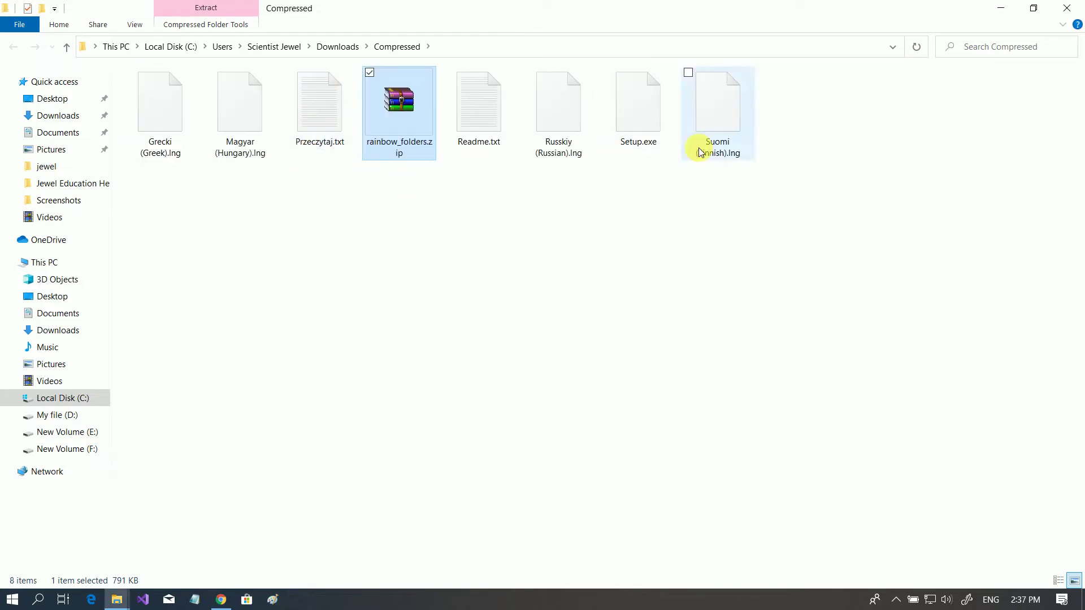
Install Rainbow Folders with Setup.exe into its existing program folder, using English and the system shell extension, and refresh the folder view
left_click(640, 133)
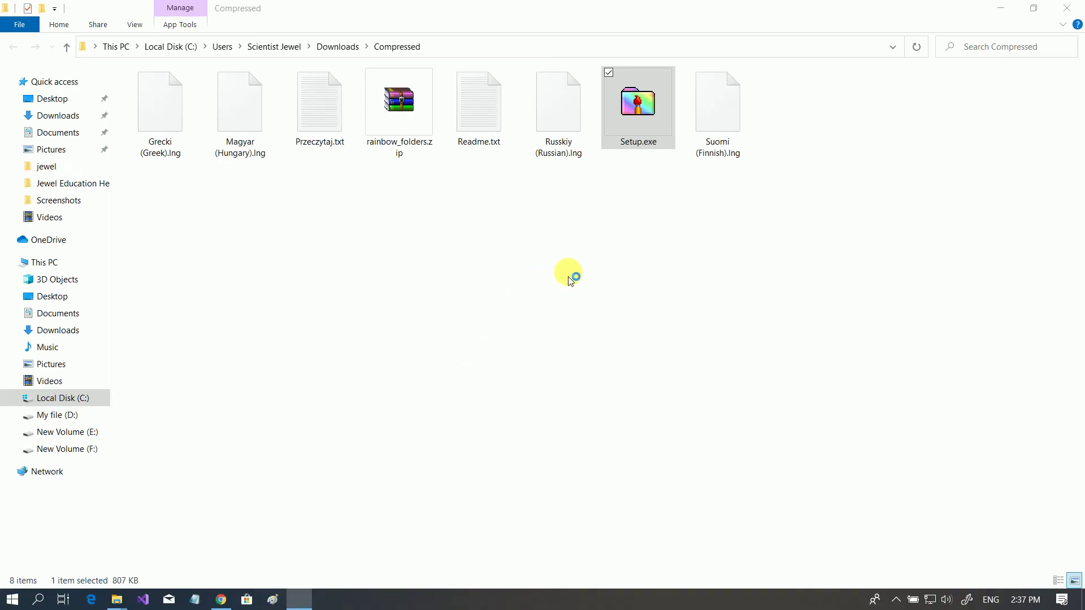
left_click(635, 413)
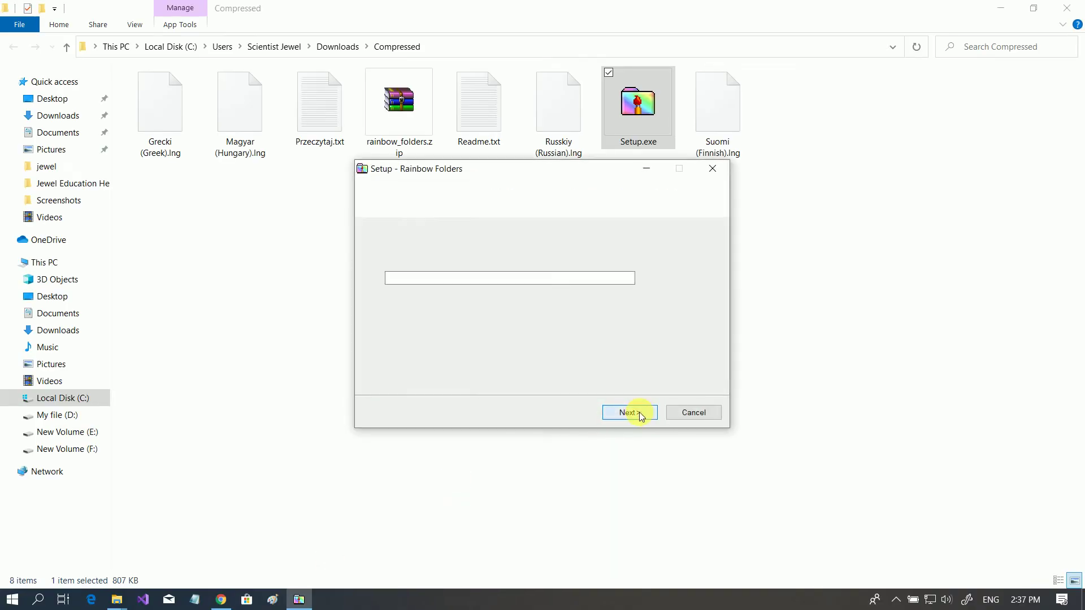
left_click(640, 415)
left_click(588, 367)
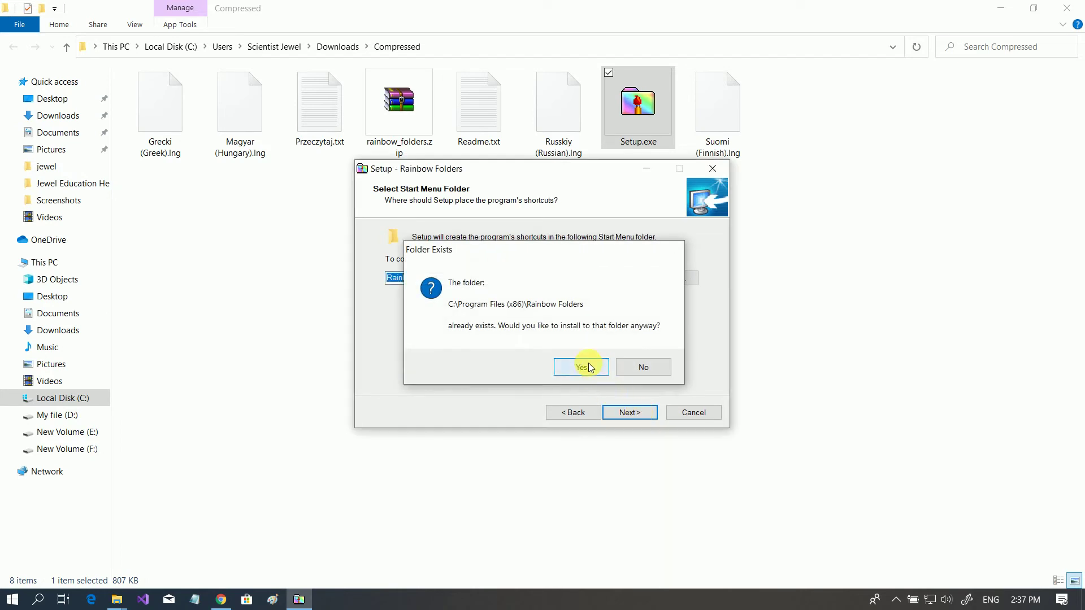
left_click(634, 415)
left_click(635, 412)
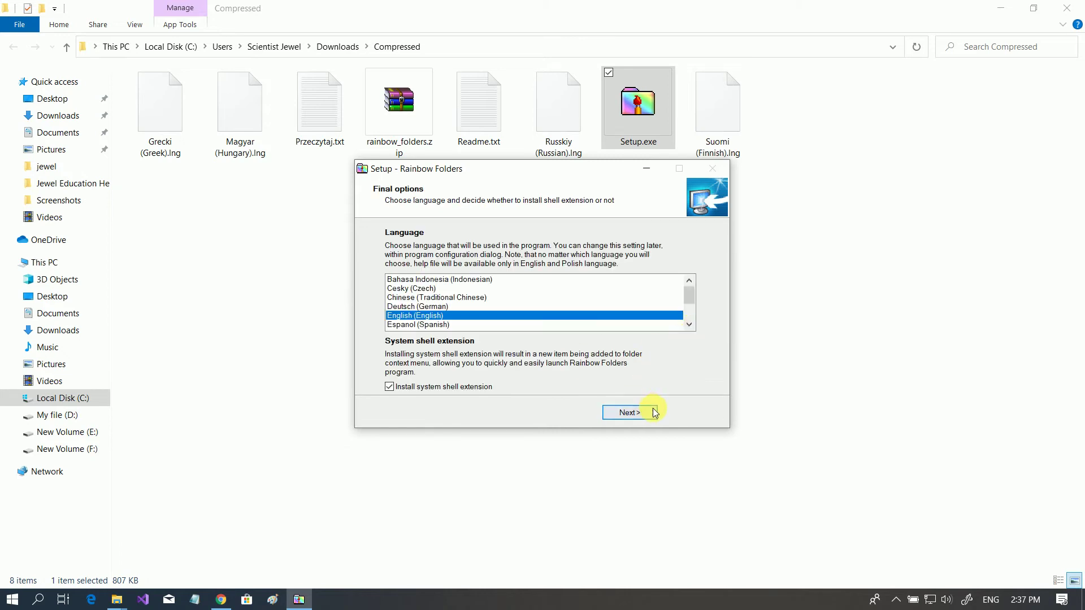
left_click(654, 413)
left_click(635, 415)
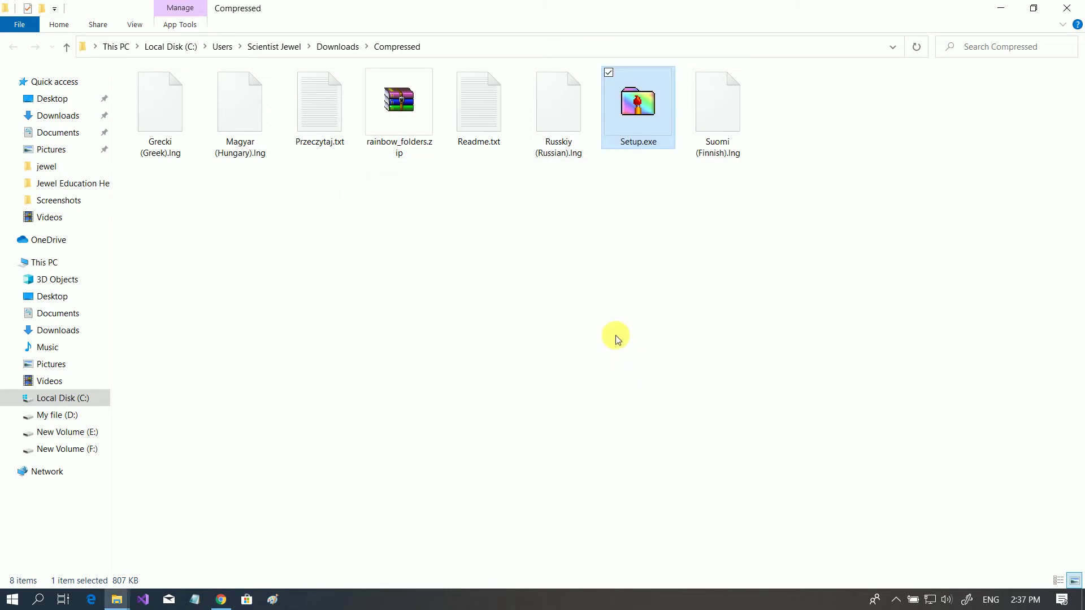
right_click(619, 336)
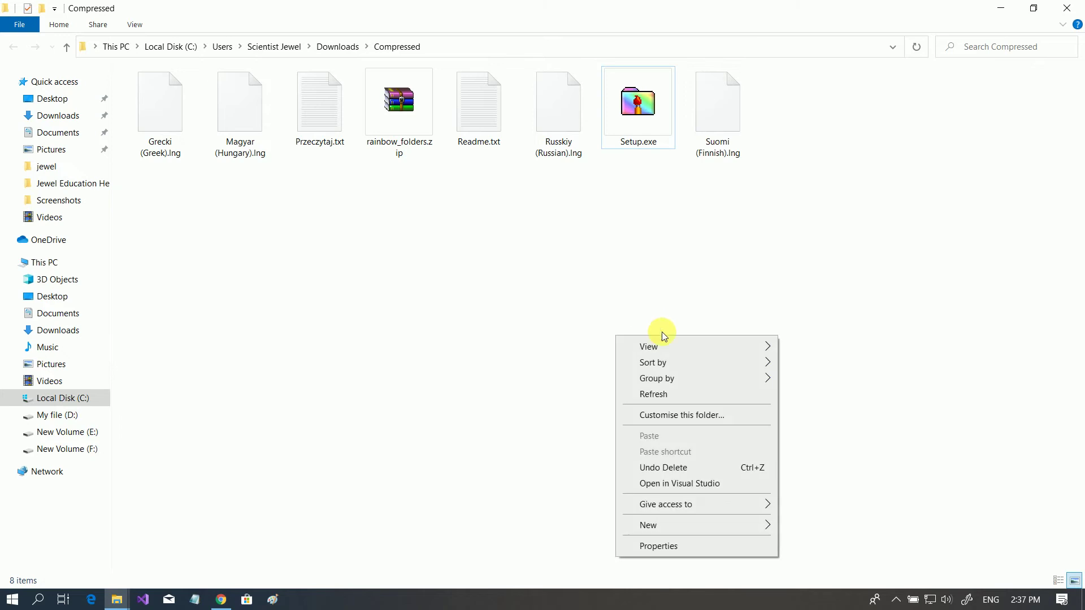
left_click(667, 395)
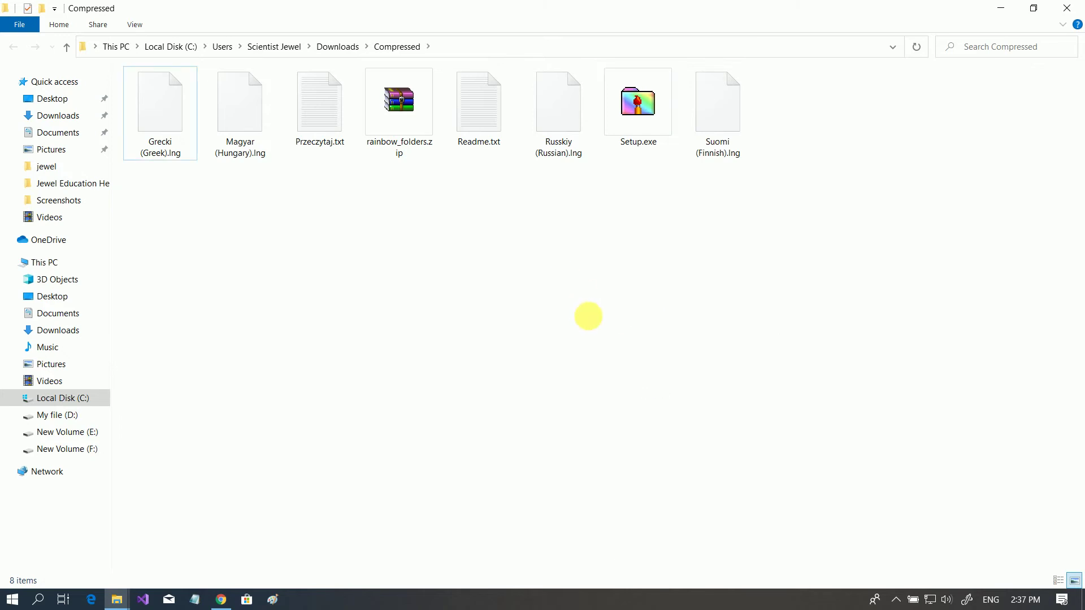
Open the My file (D:) drive, launch Rainbow Folders for its icon folder and locate that folder in the folder tree
right_click(565, 280)
left_click(593, 338)
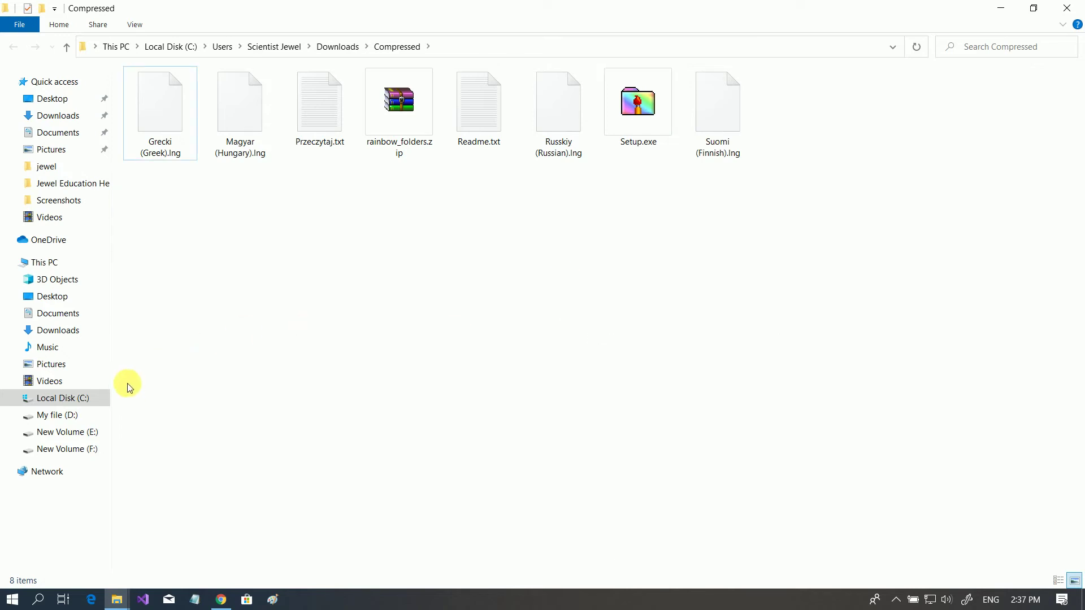
left_click(75, 418)
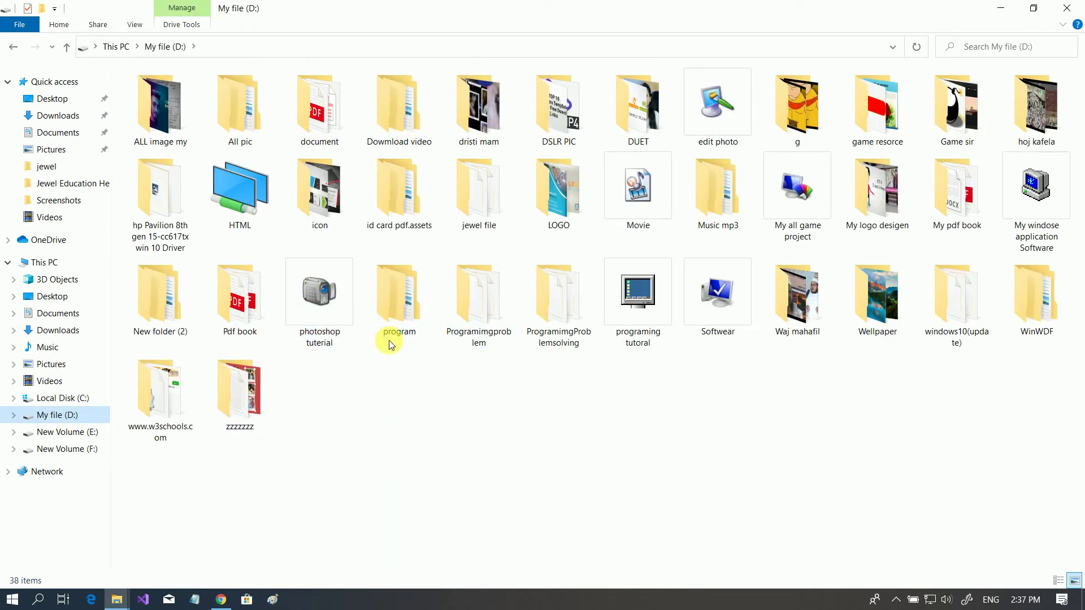
mouse_move(317, 201)
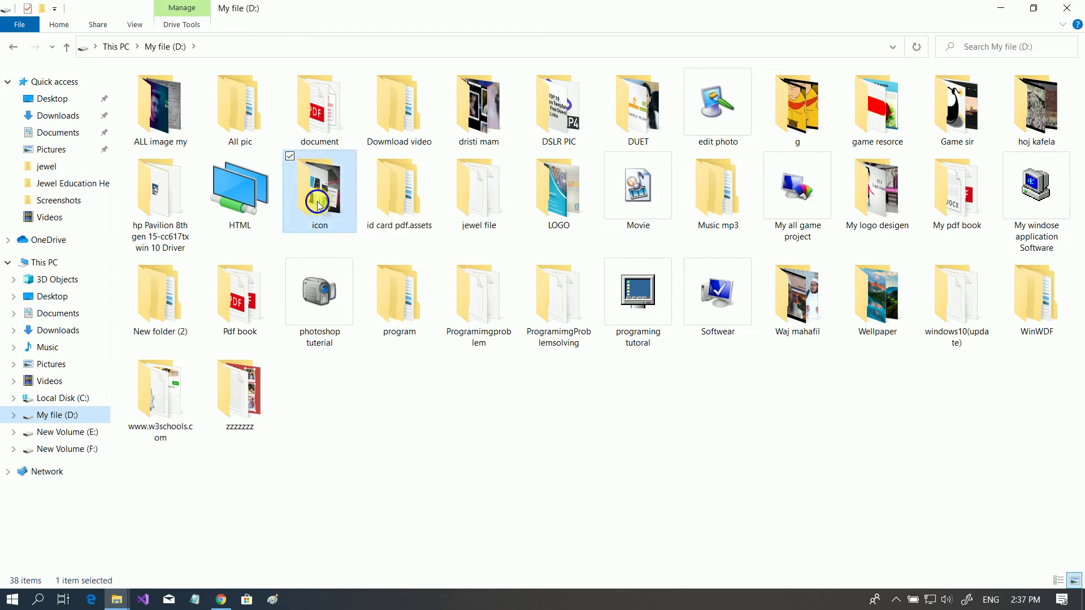
right_click(317, 201)
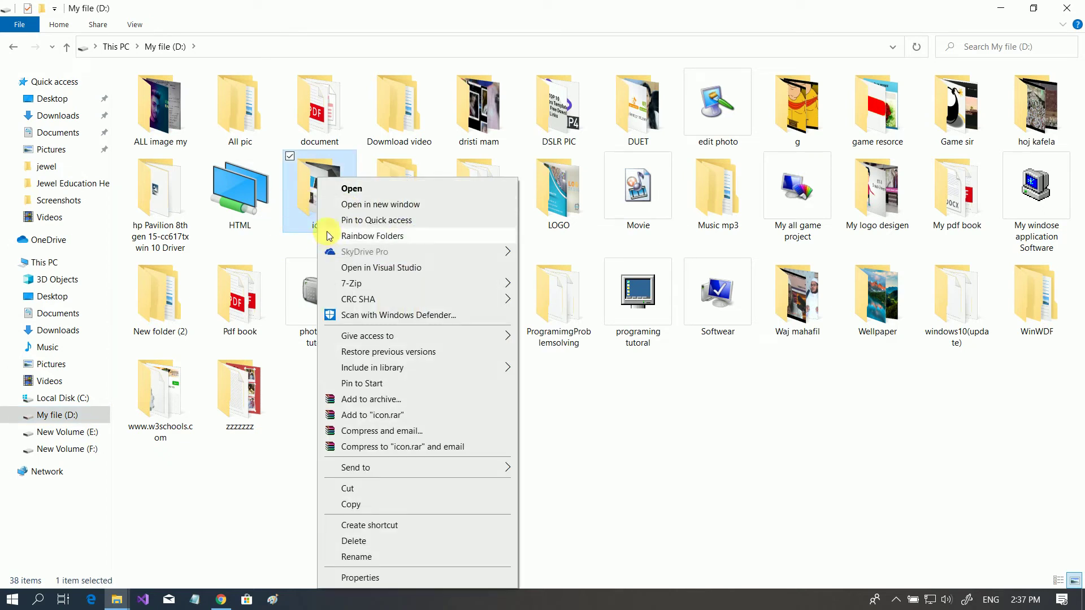
left_click(388, 236)
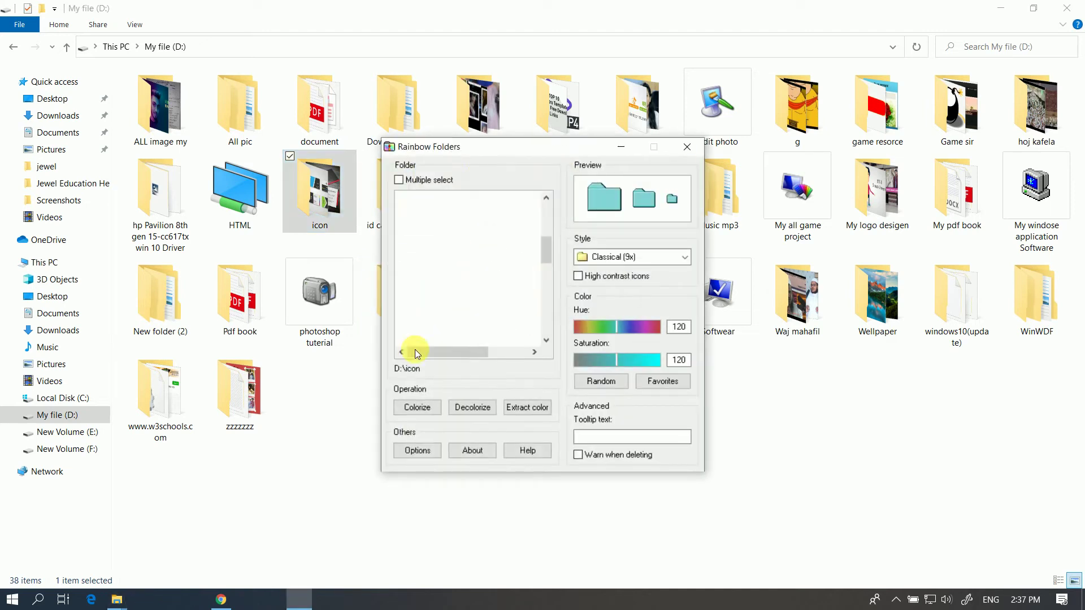
left_click_drag(481, 152, 597, 149)
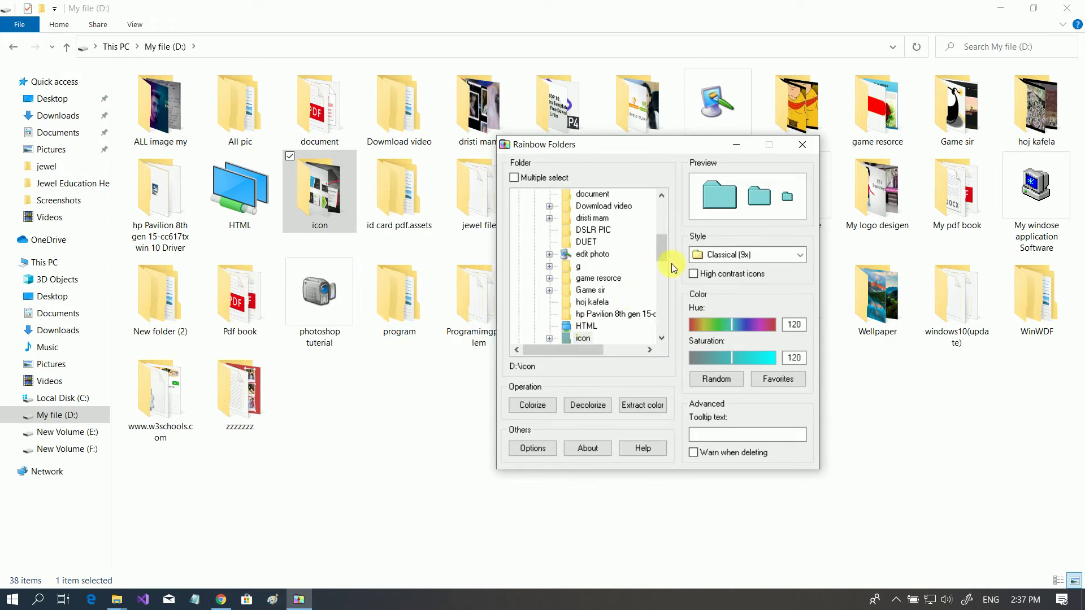
left_click_drag(666, 254, 665, 269)
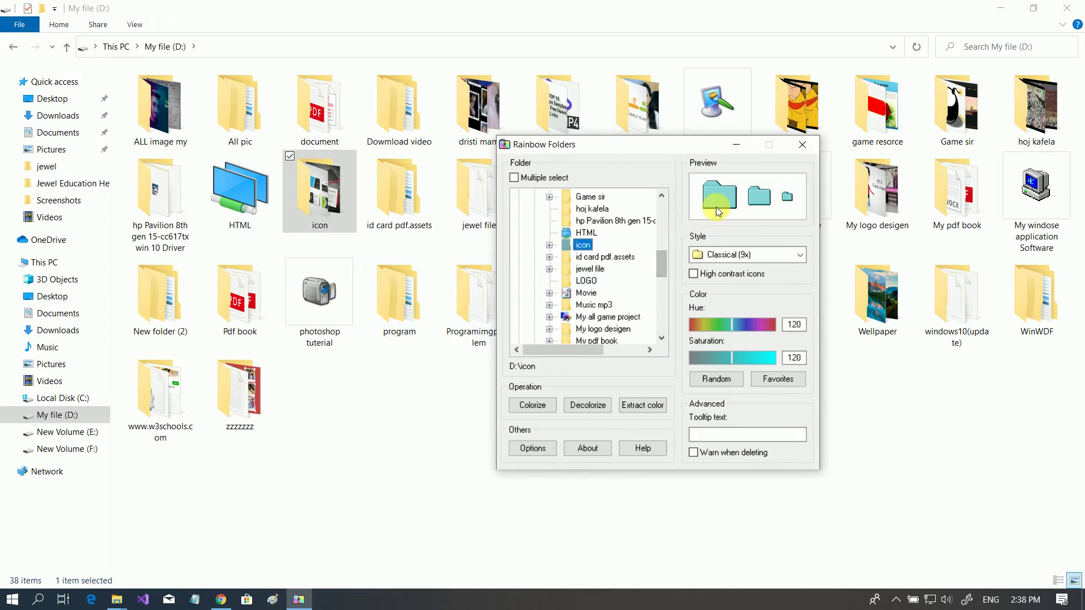
Preview the Typical (XP) folder style and set the style to Modern (Vista)
left_click(787, 259)
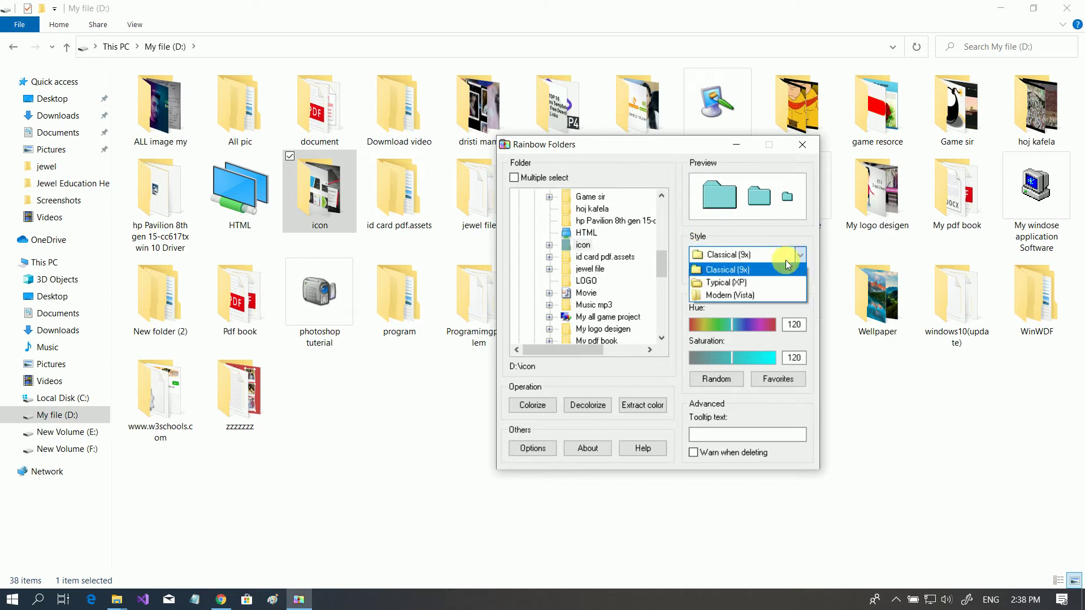
left_click(744, 282)
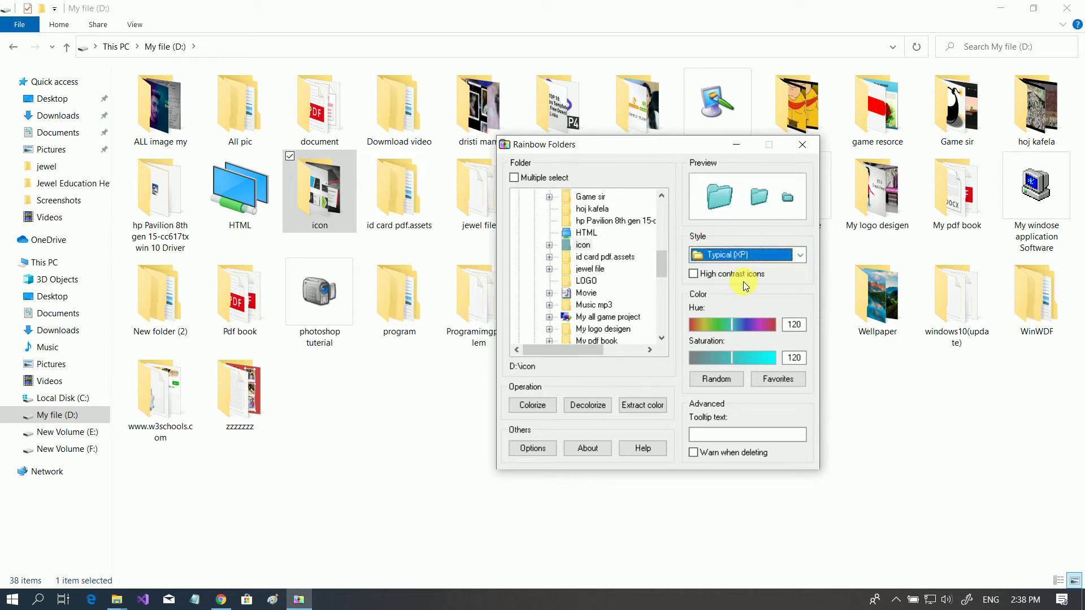
left_click(778, 256)
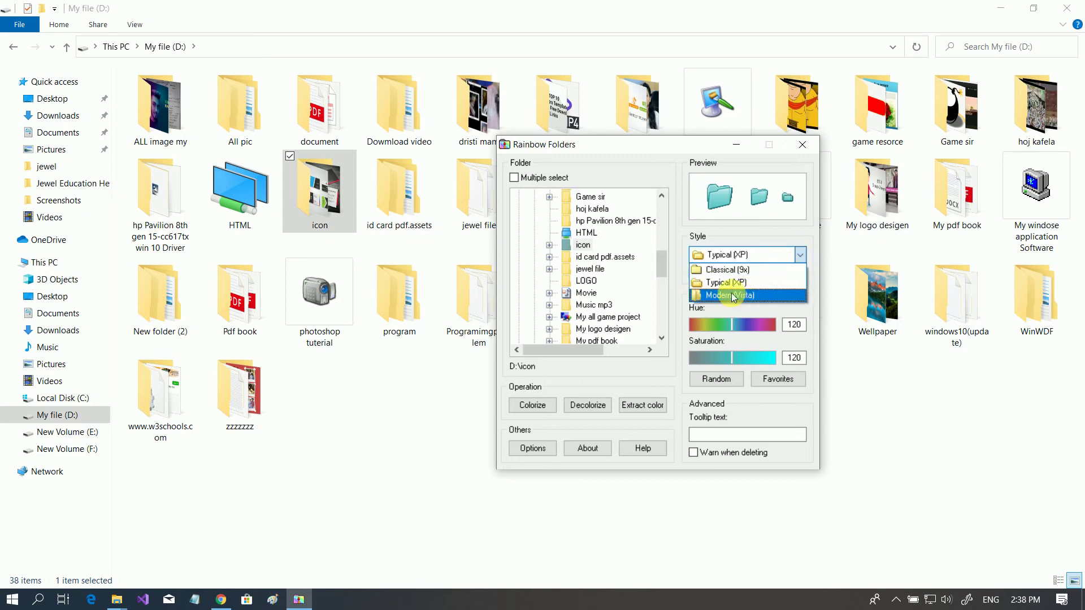
left_click(731, 294)
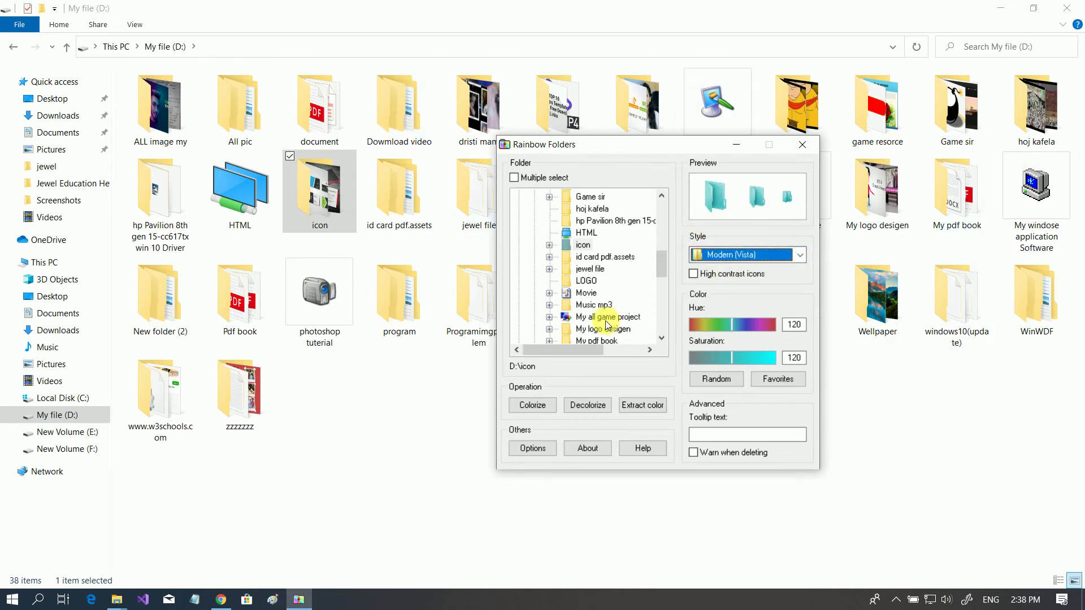
Set the hue to 92 and the saturation to 228, and colorize the icon folder with this green
left_click_drag(733, 327, 758, 333)
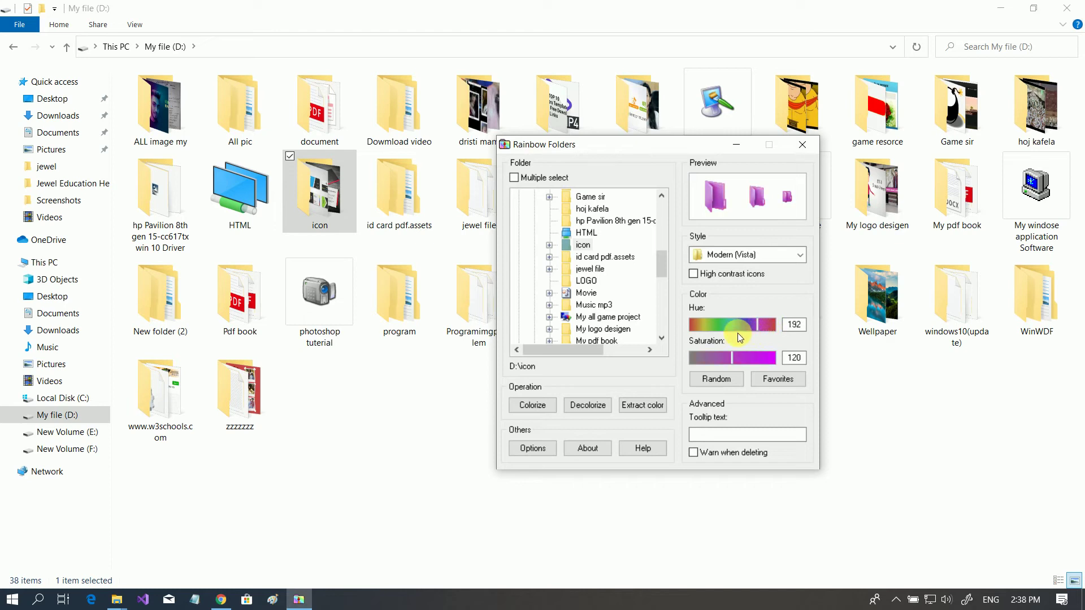
left_click(722, 323)
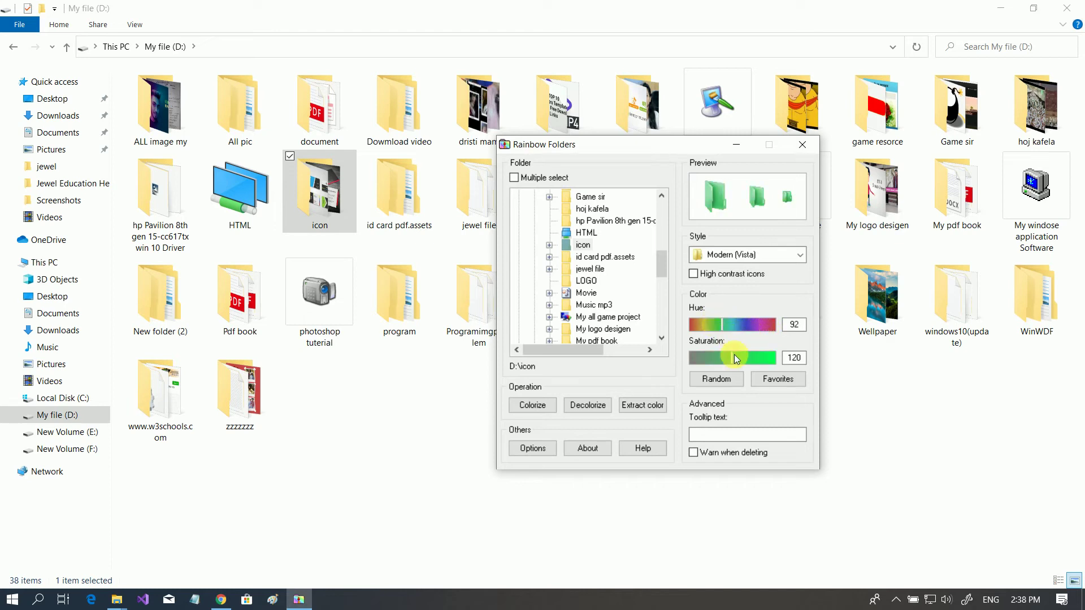
left_click_drag(729, 357, 772, 367)
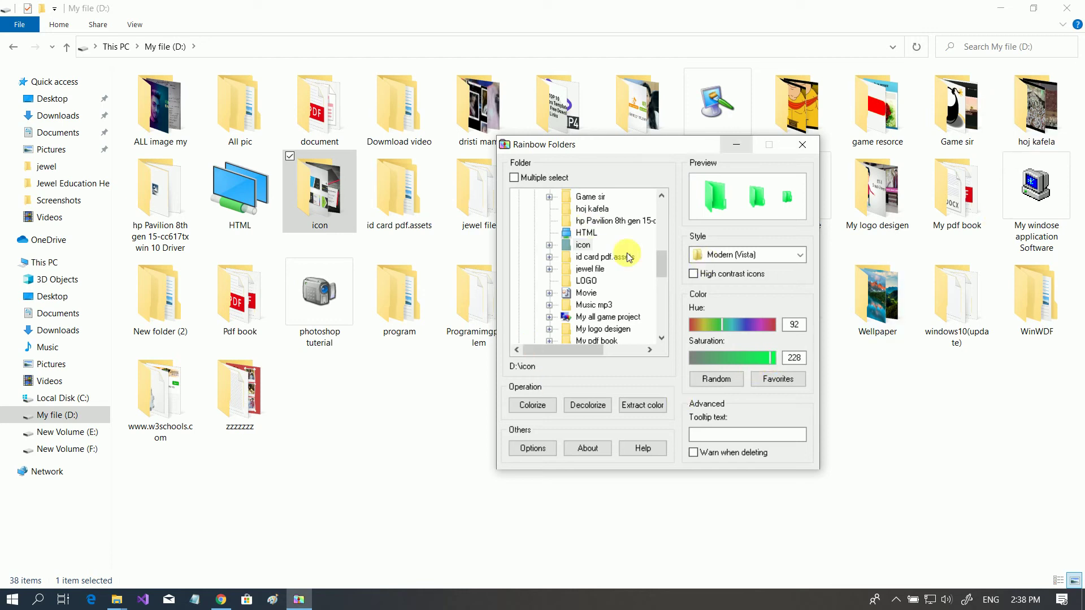
left_click(531, 405)
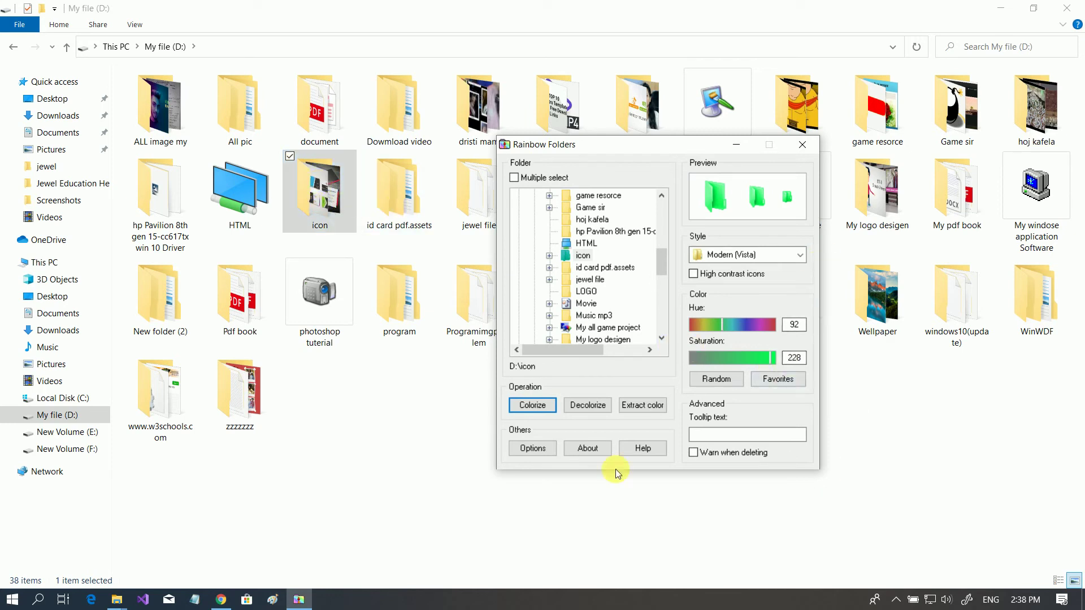
Return to the My file (D:) view in File Explorer and refresh it twice to check the icon folder's colour
key("Escape")
right_click(415, 405)
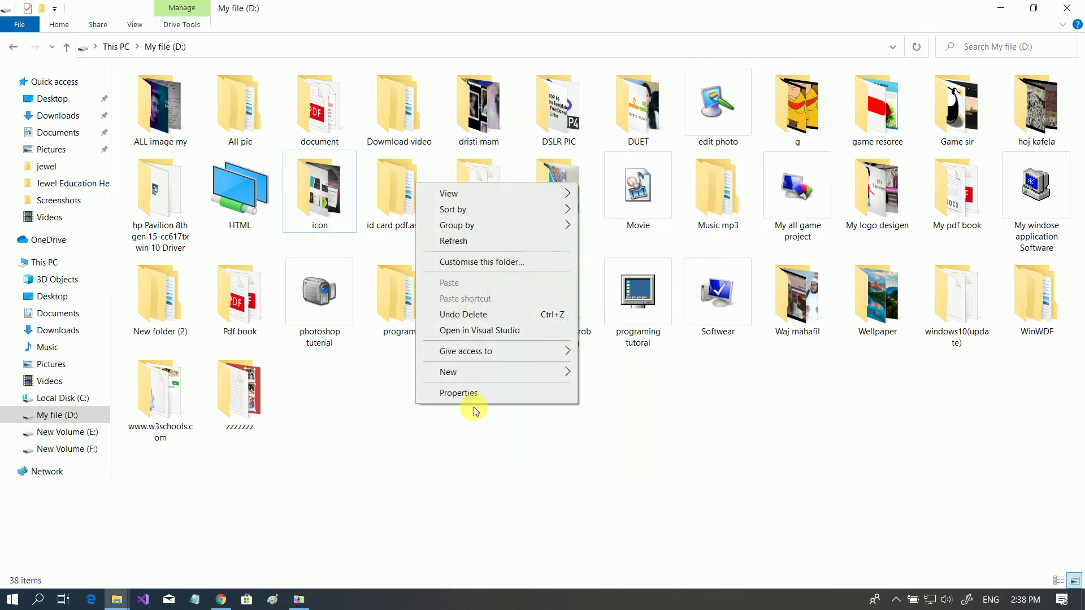
left_click(453, 243)
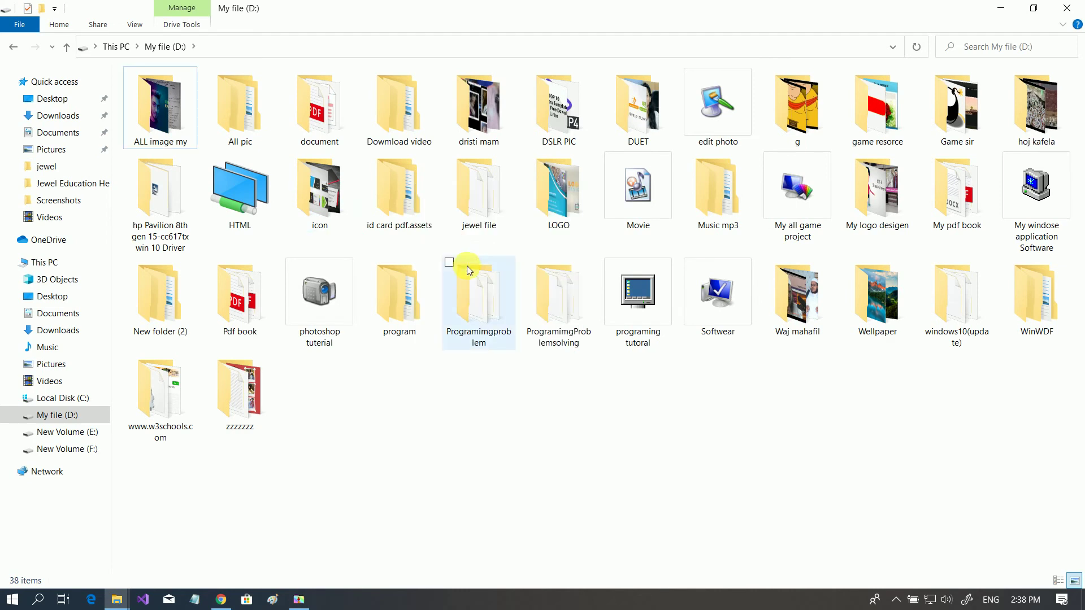
right_click(377, 397)
left_click(422, 232)
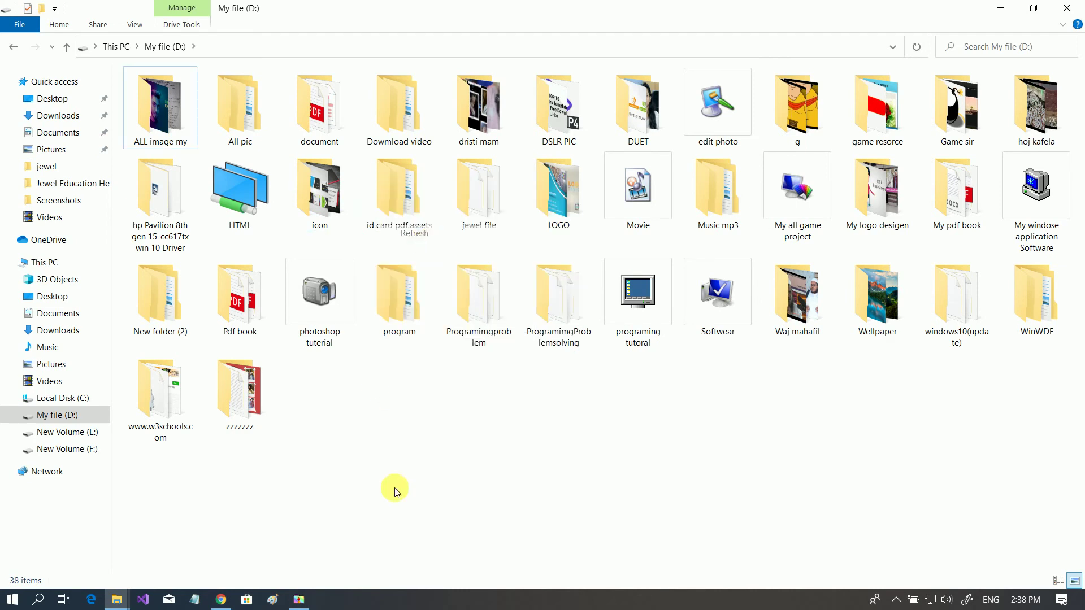
Switch back to Rainbow Folders, select the icon folder in the tree and colorize it again
left_click(299, 599)
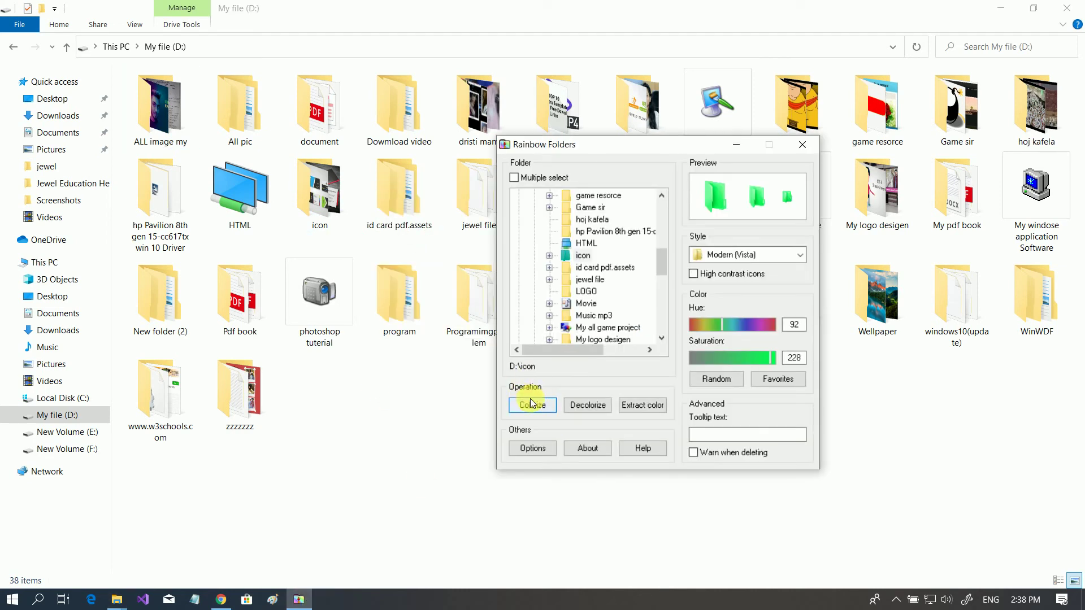
left_click(582, 256)
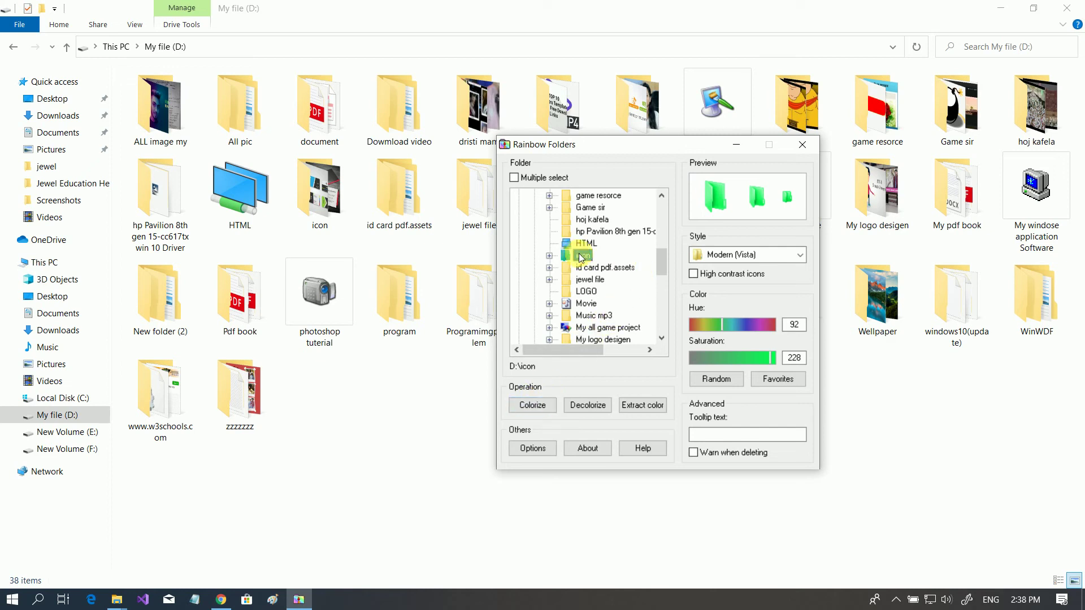
left_click(541, 407)
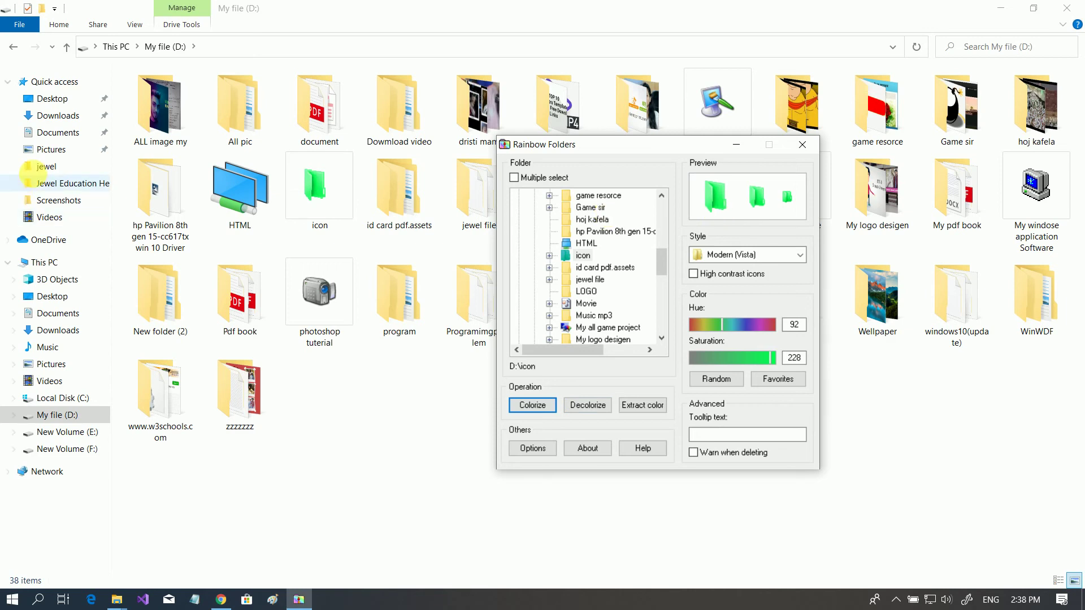
Refresh the My file (D:) view in File Explorer, open the recoloured icon folder and go back up to the drive
left_click(383, 429)
right_click(356, 434)
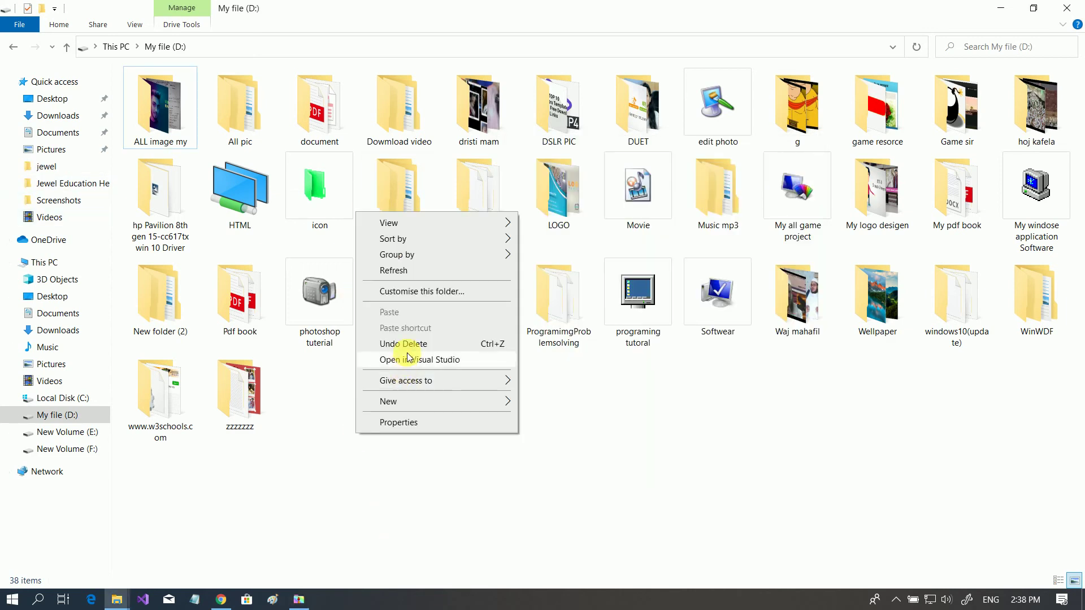
left_click(429, 267)
left_click(325, 190)
double_click(326, 191)
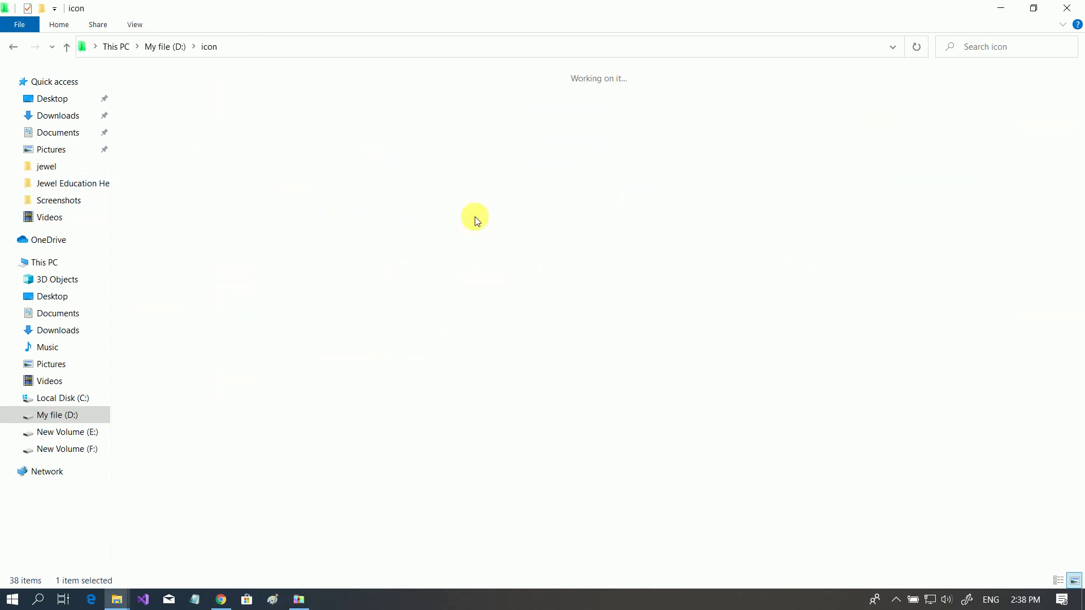
left_click(67, 48)
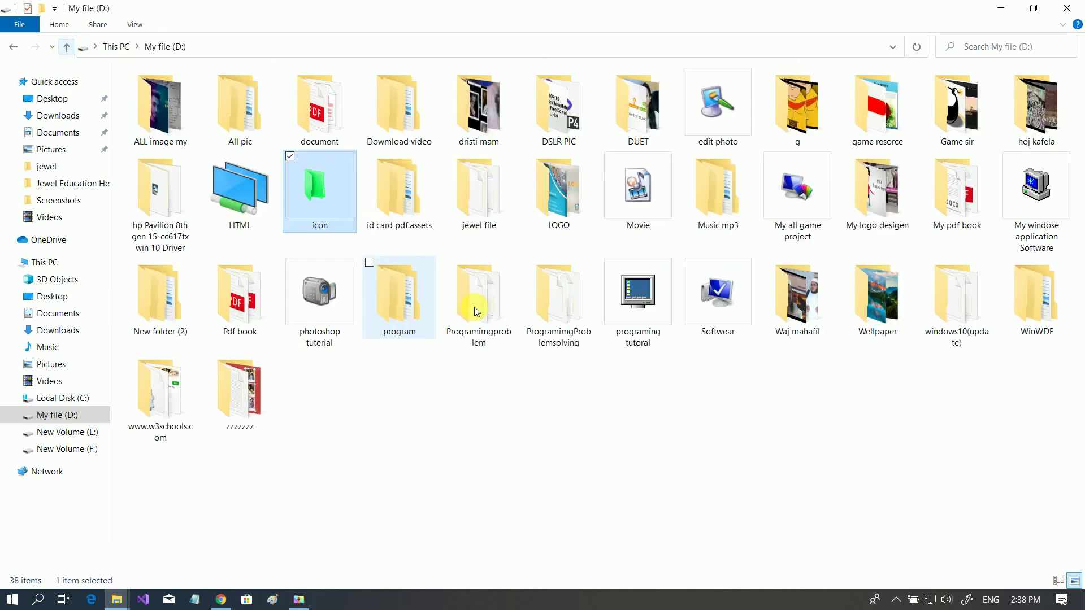
left_click(301, 597)
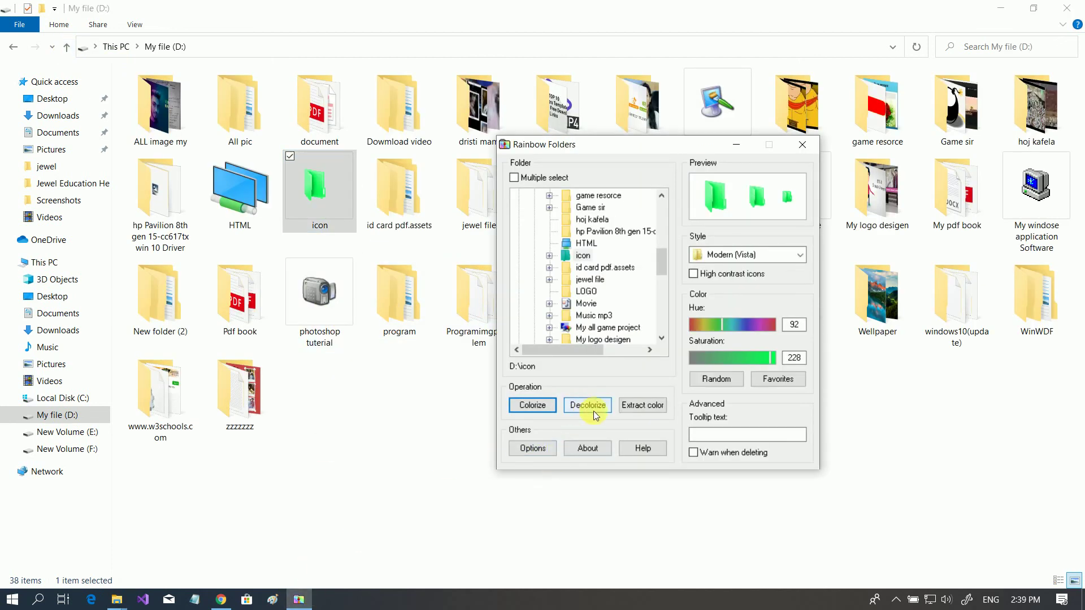
left_click(739, 146)
right_click(344, 470)
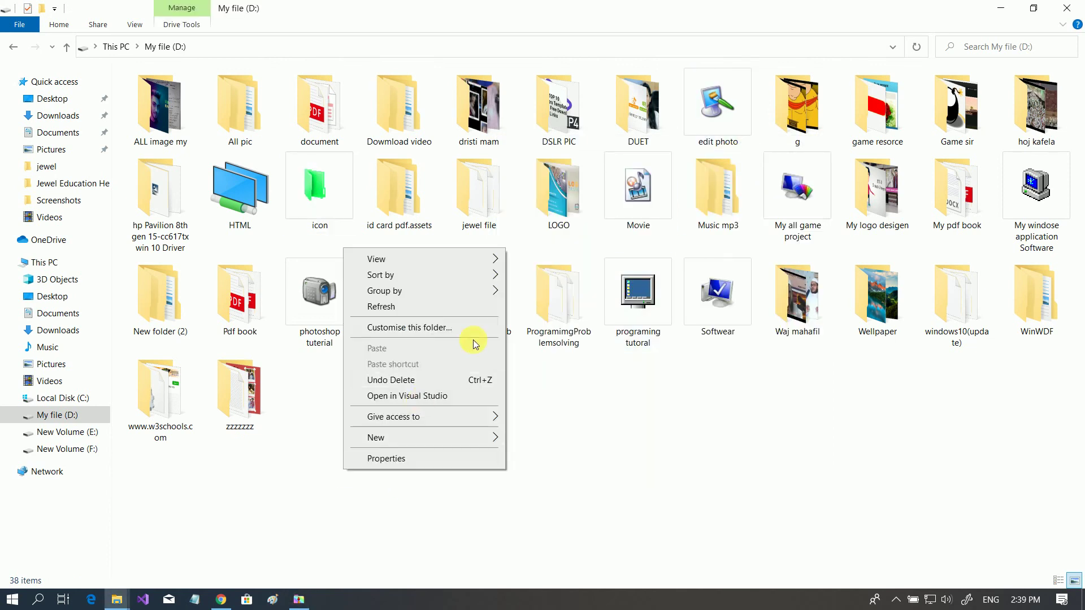
left_click(433, 311)
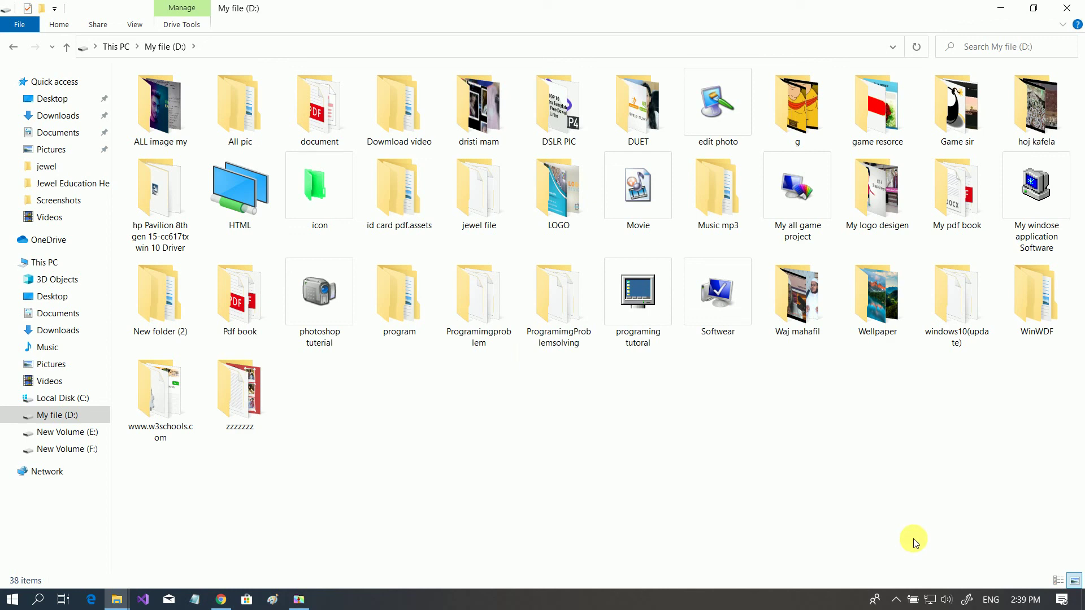
left_click(896, 600)
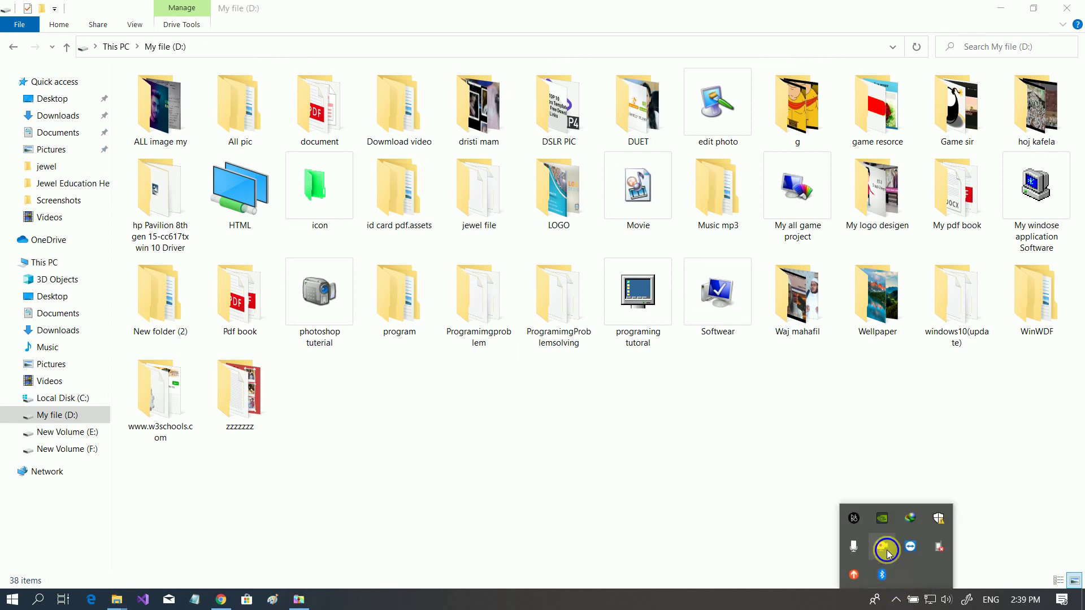